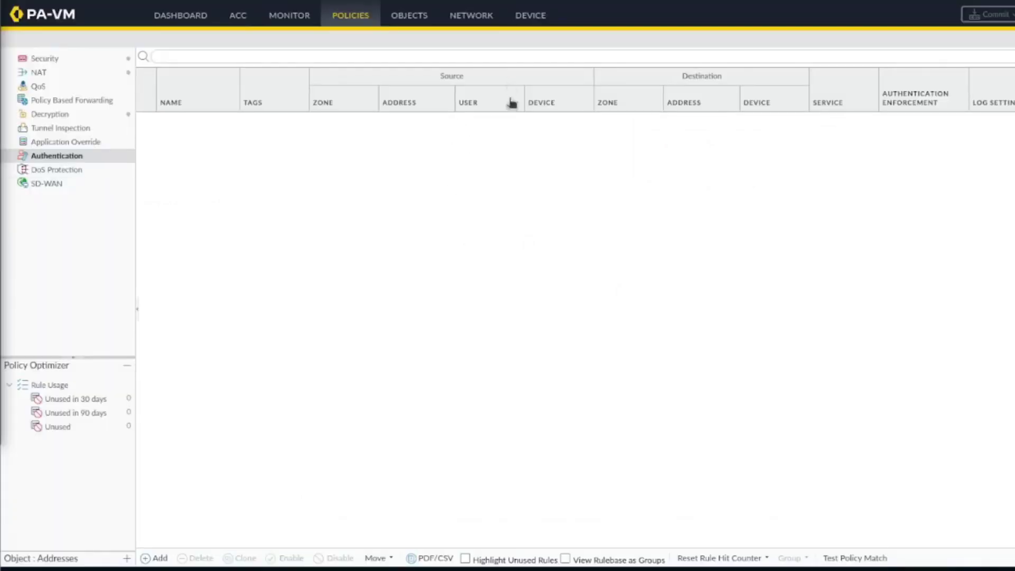
left_click(532, 20)
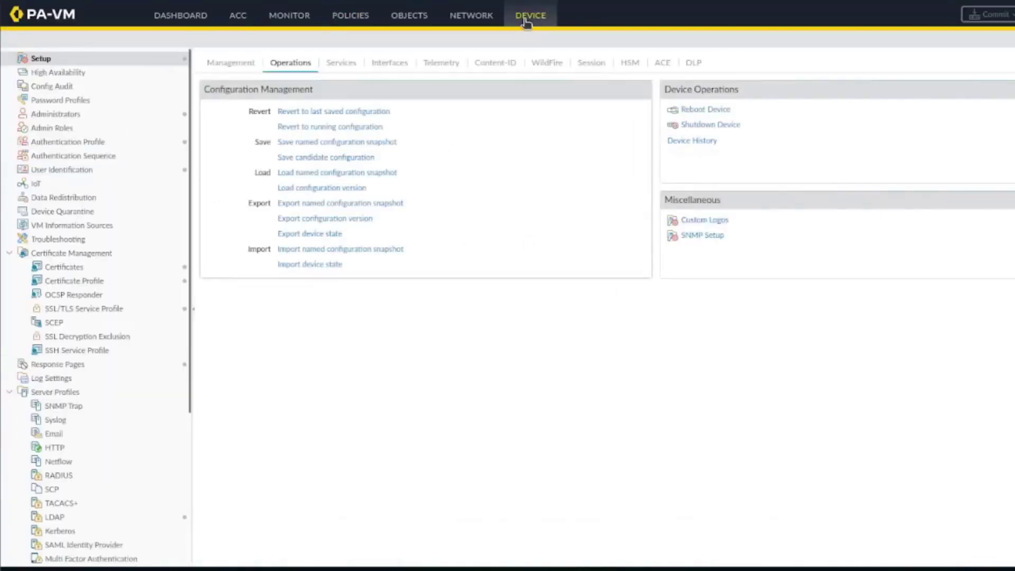
left_click(90, 171)
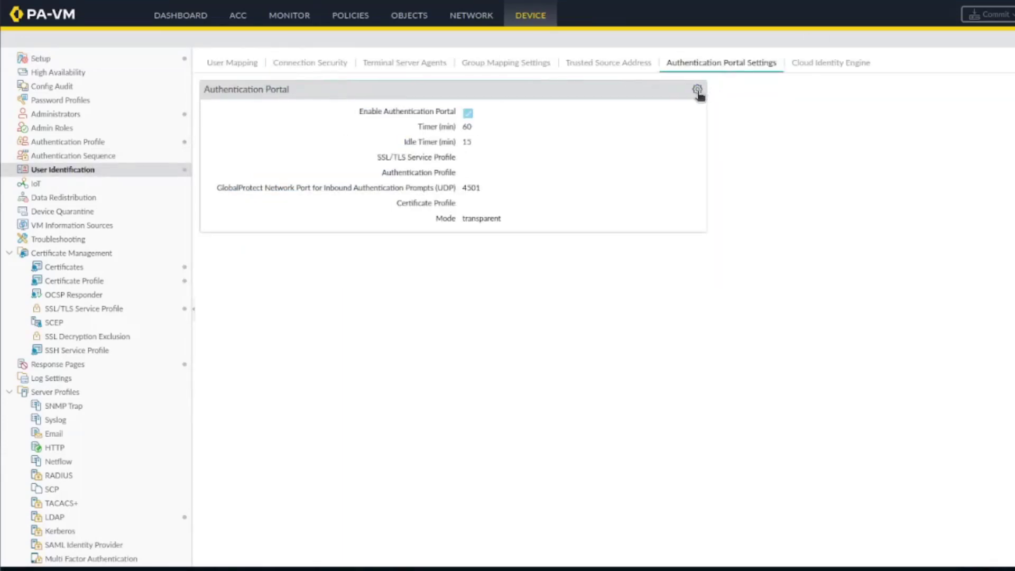
left_click(697, 90)
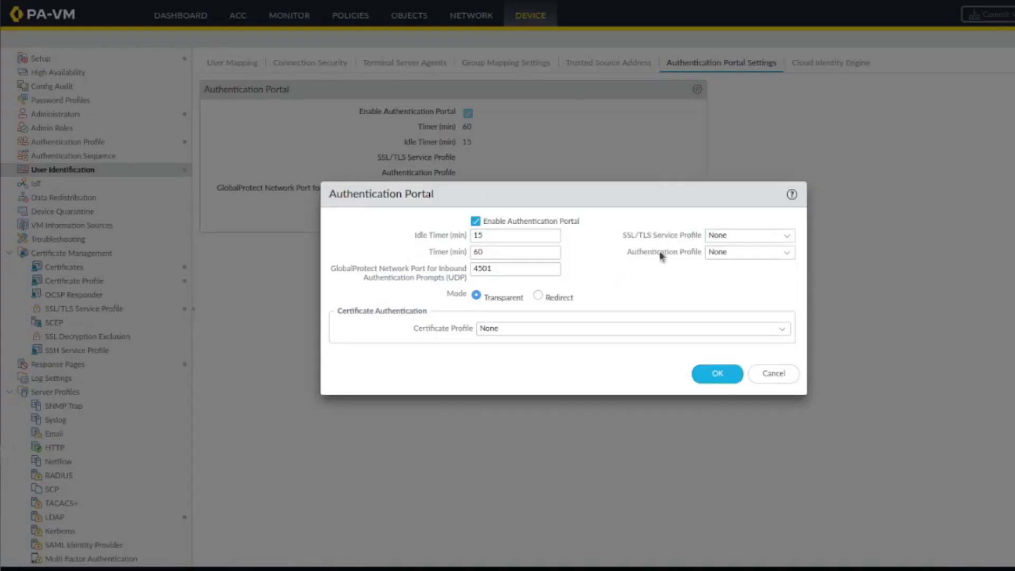
left_click(788, 252)
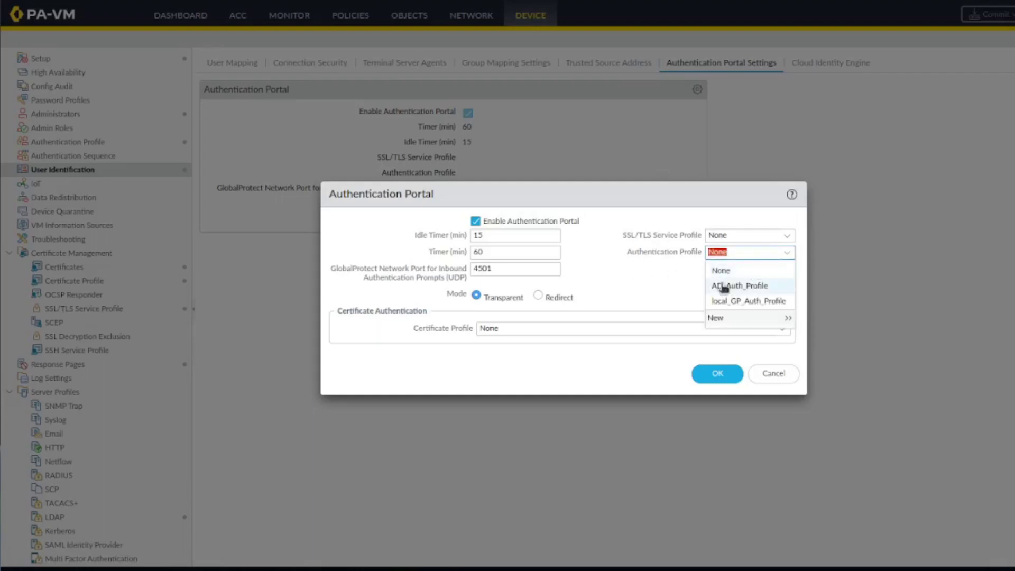
left_click(668, 258)
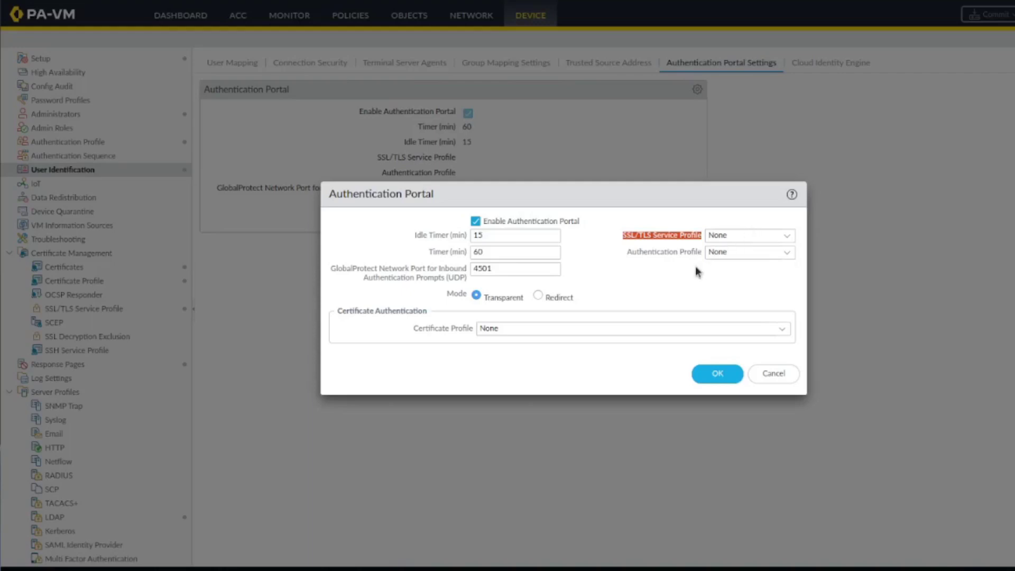
left_click(781, 372)
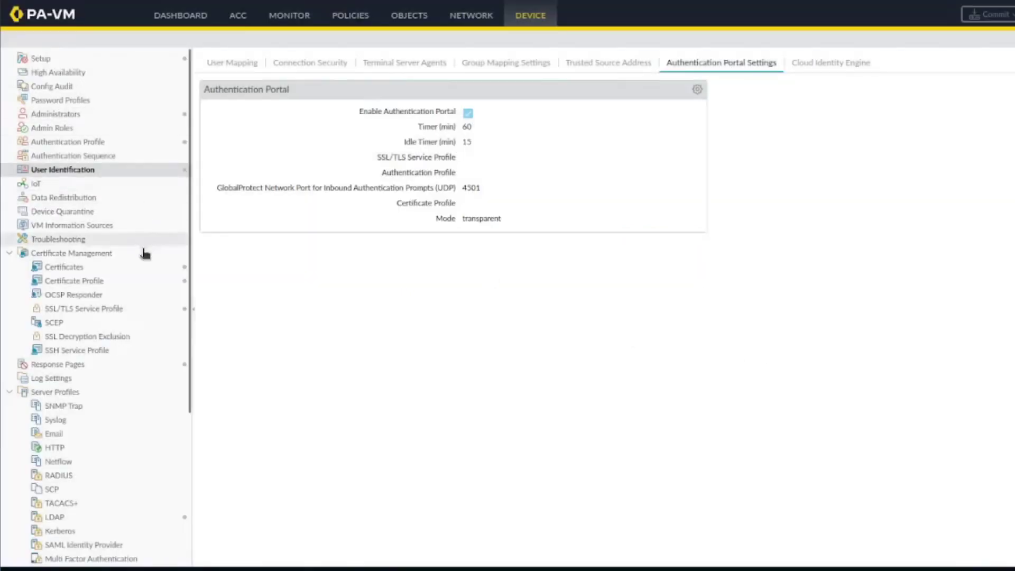
left_click(113, 142)
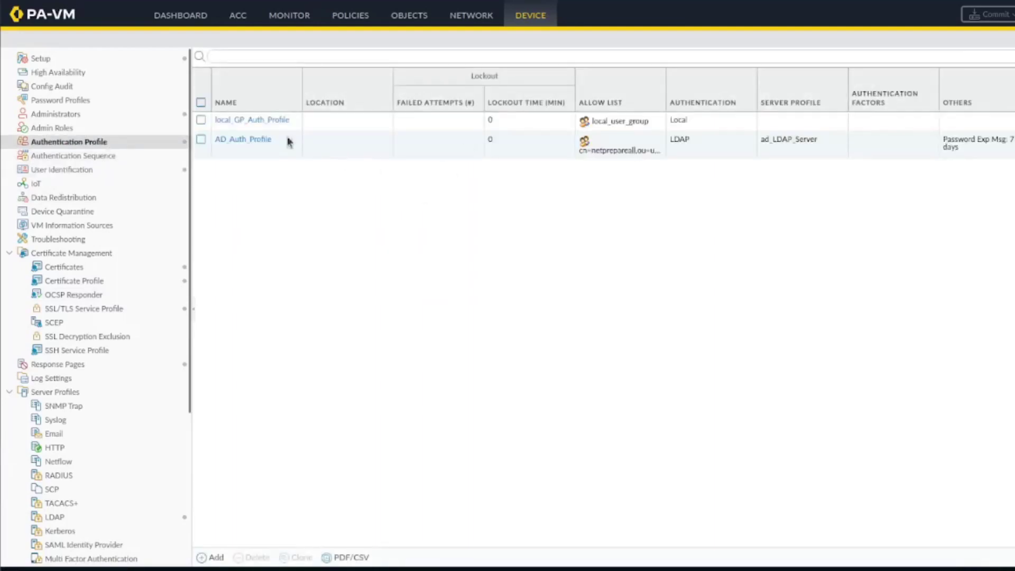
Step: Clone local_GP_Auth_Profile and rename the copy to local_Auth_Profile
left_click(201, 119)
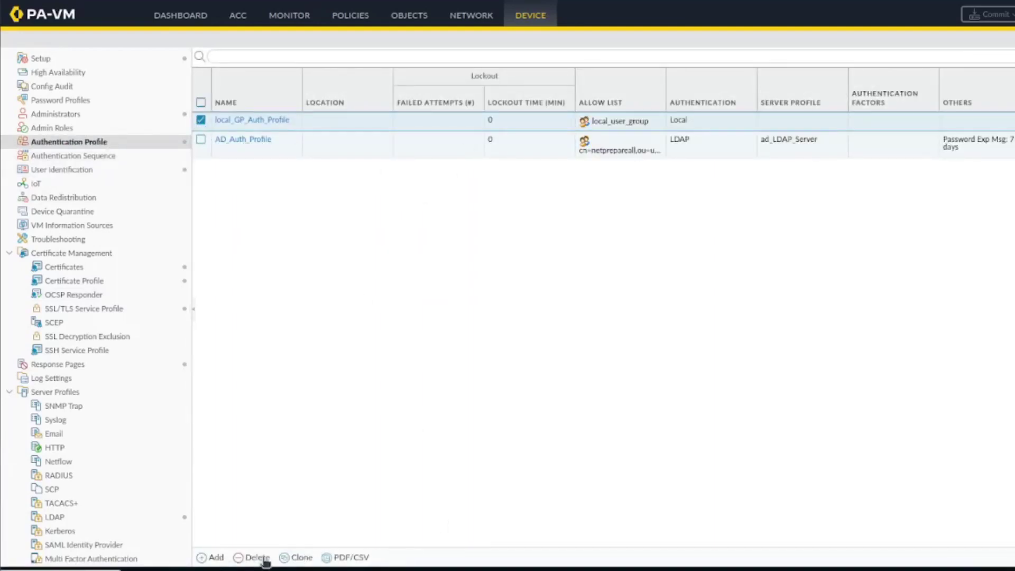
left_click(294, 558)
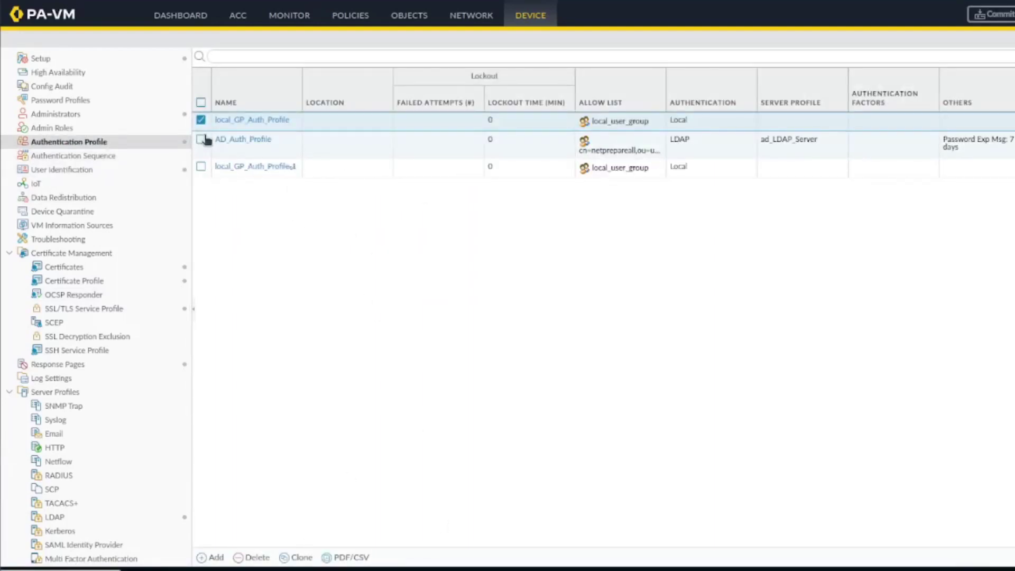
left_click(201, 120)
left_click(201, 166)
left_click(254, 166)
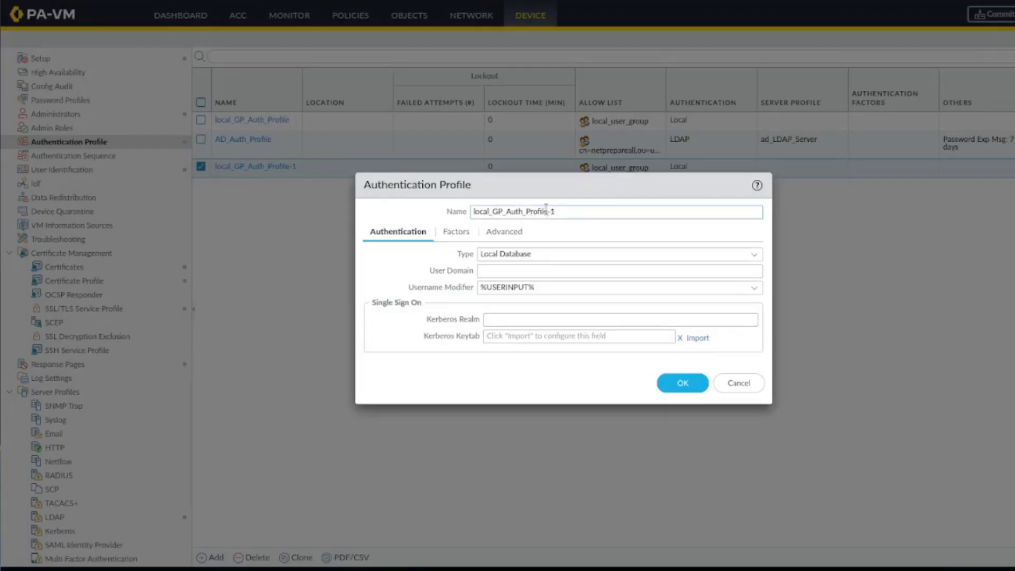
left_click_drag(490, 212, 507, 212)
key("BackSpace")
left_click(455, 231)
left_click(491, 235)
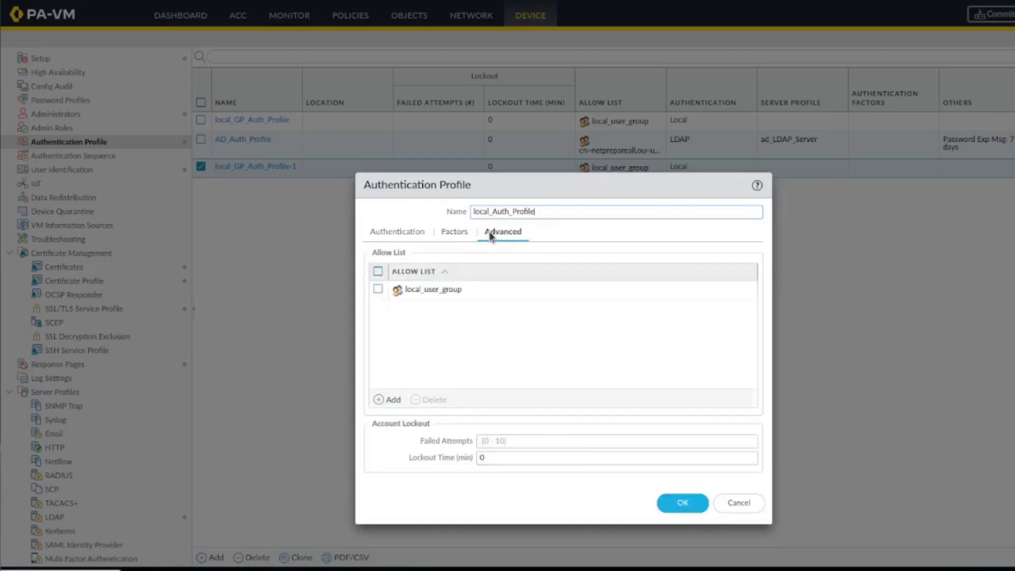
left_click(679, 503)
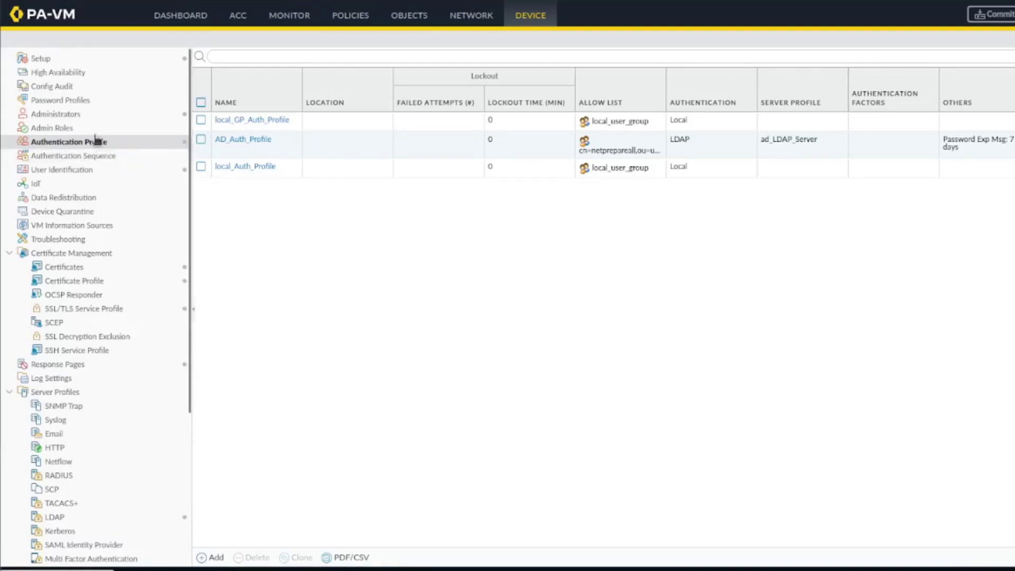
Step: Create SSL/TLS service profile netprepare_cert_service using certificate netprepare_cert with minimum version TLSv1.2
left_click(107, 315)
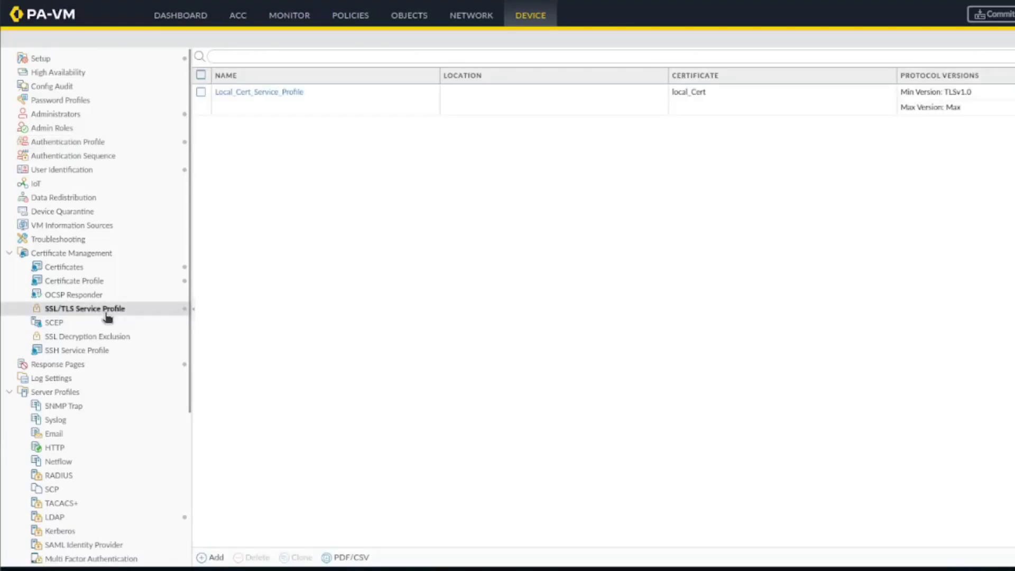
left_click(217, 558)
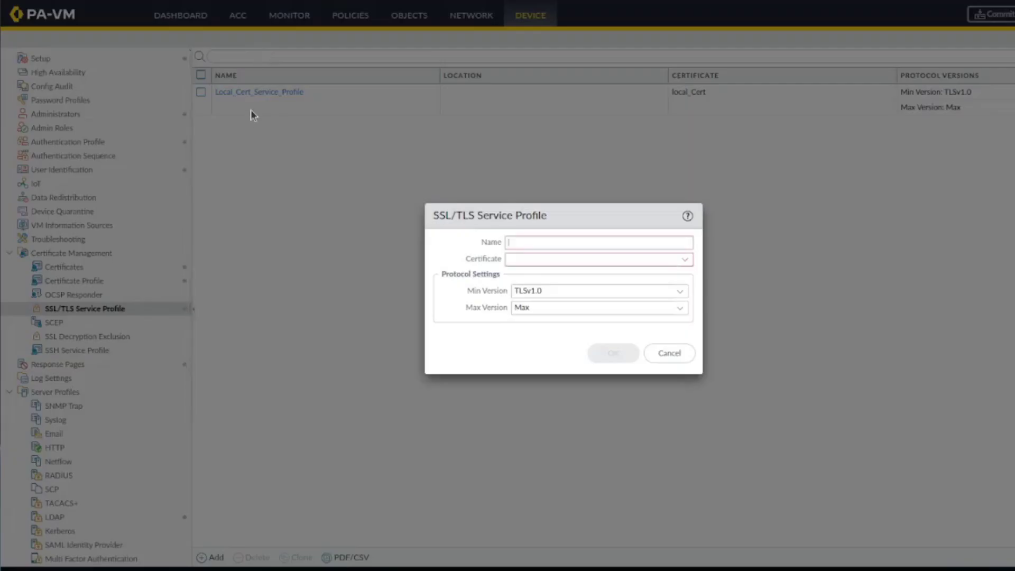
left_click(682, 261)
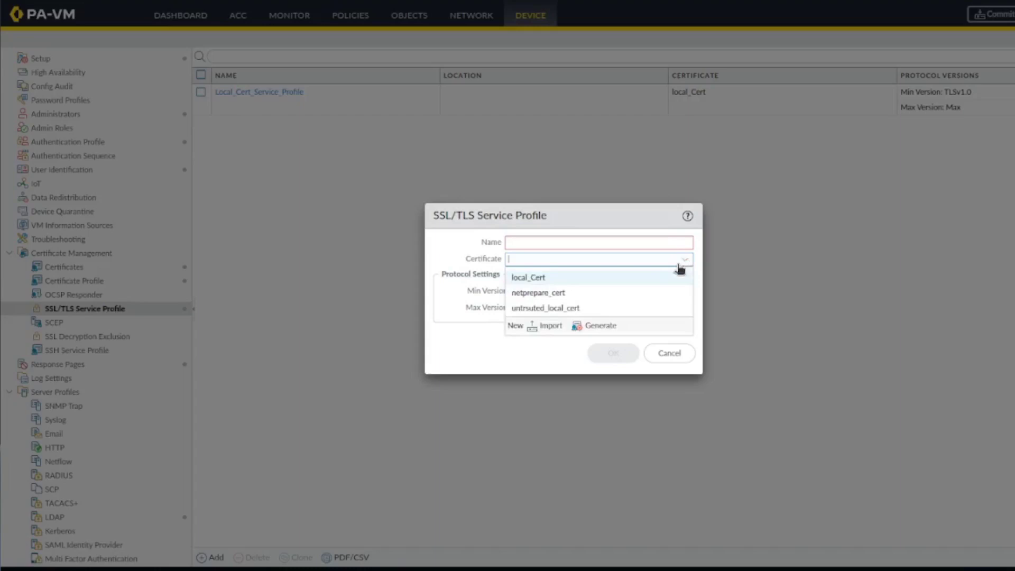
left_click(622, 293)
left_click(621, 243)
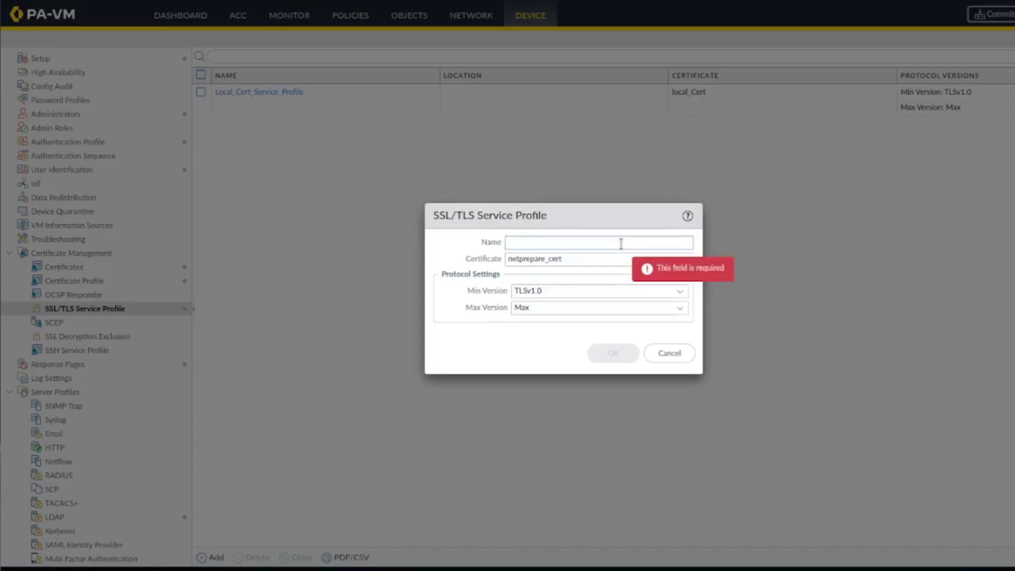
type("netprepare")
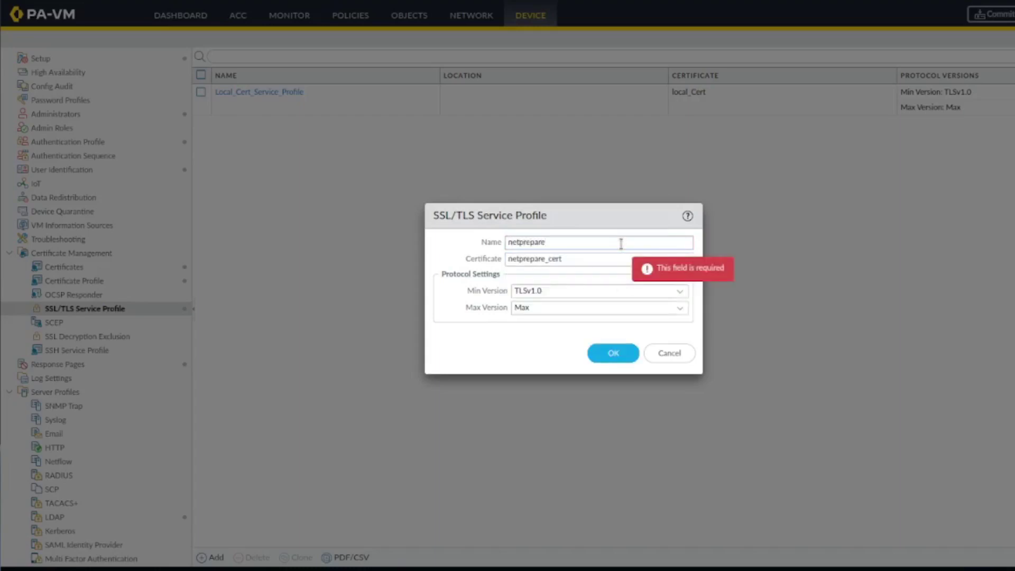
type("_cert_service")
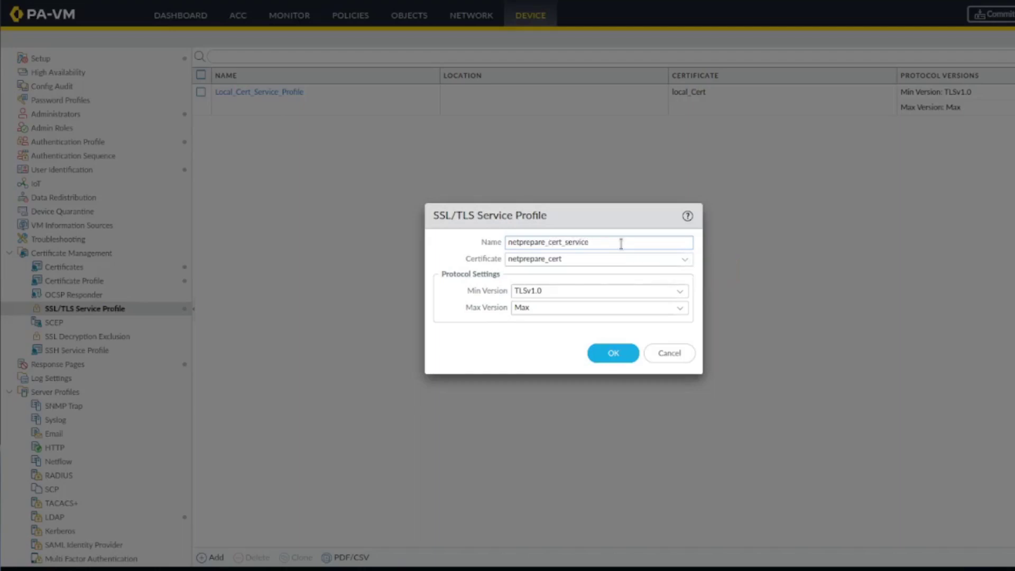
left_click(679, 294)
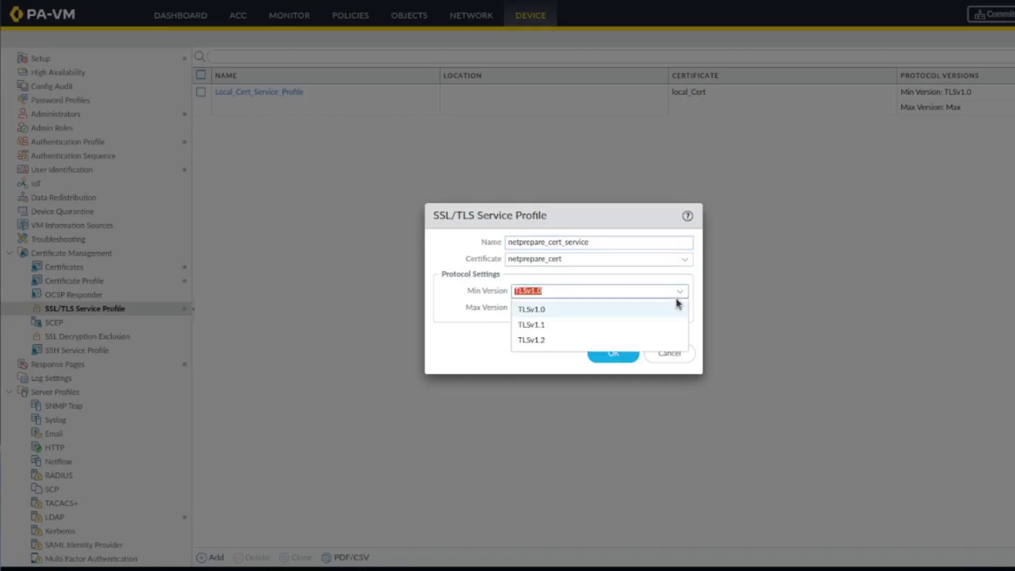
left_click(647, 340)
left_click(617, 358)
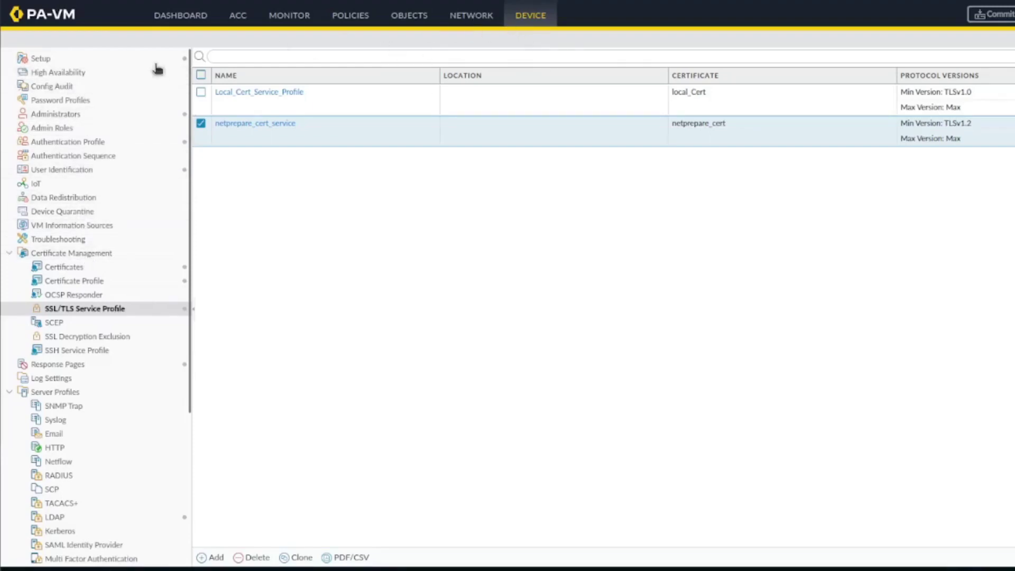
left_click(114, 170)
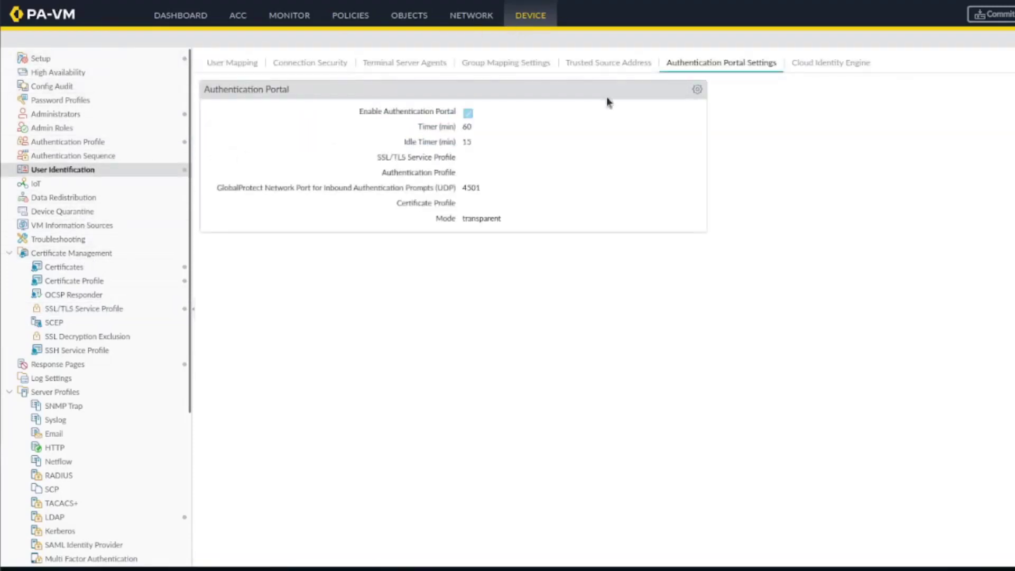
Step: Set the Authentication Portal to transparent mode with netprepare_cert_service, local_Auth_Profile and no certificate profile
left_click(697, 90)
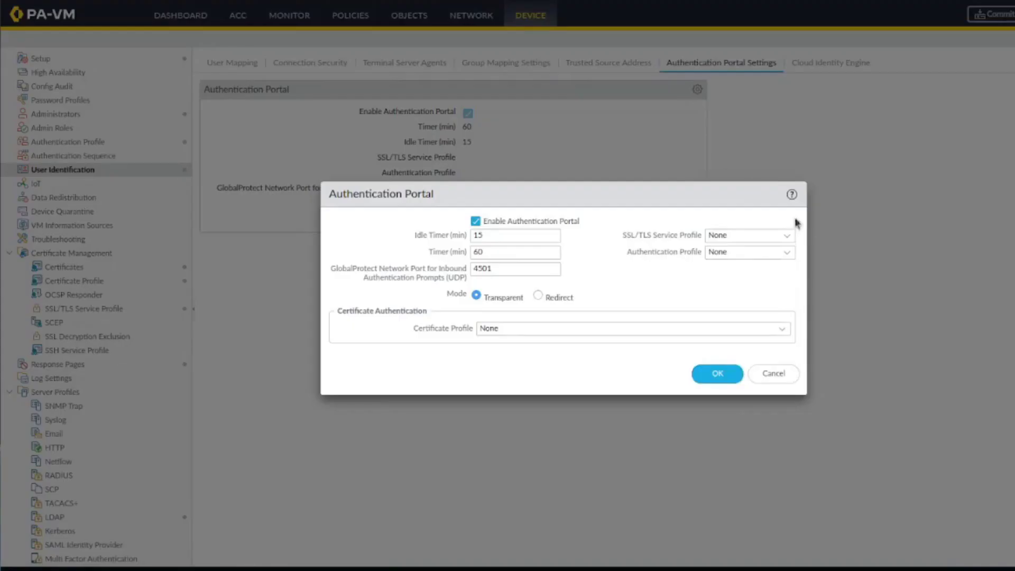
left_click(788, 236)
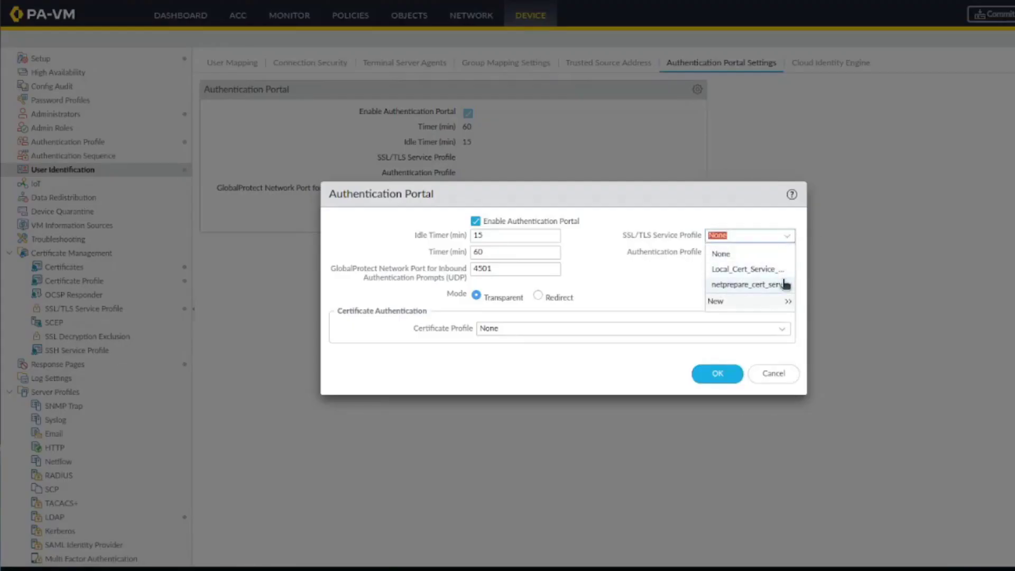
left_click(783, 281)
left_click(787, 253)
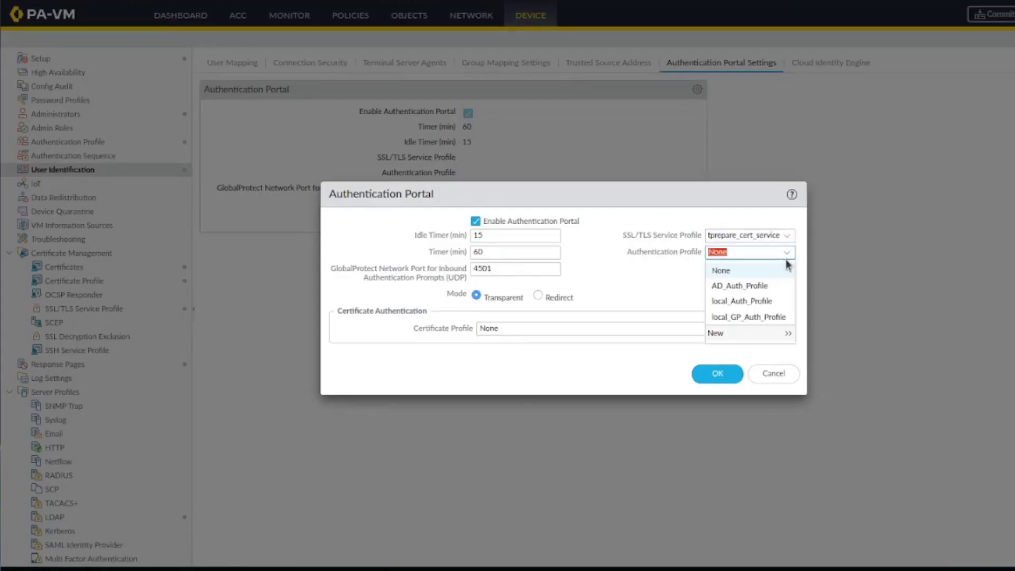
left_click(783, 302)
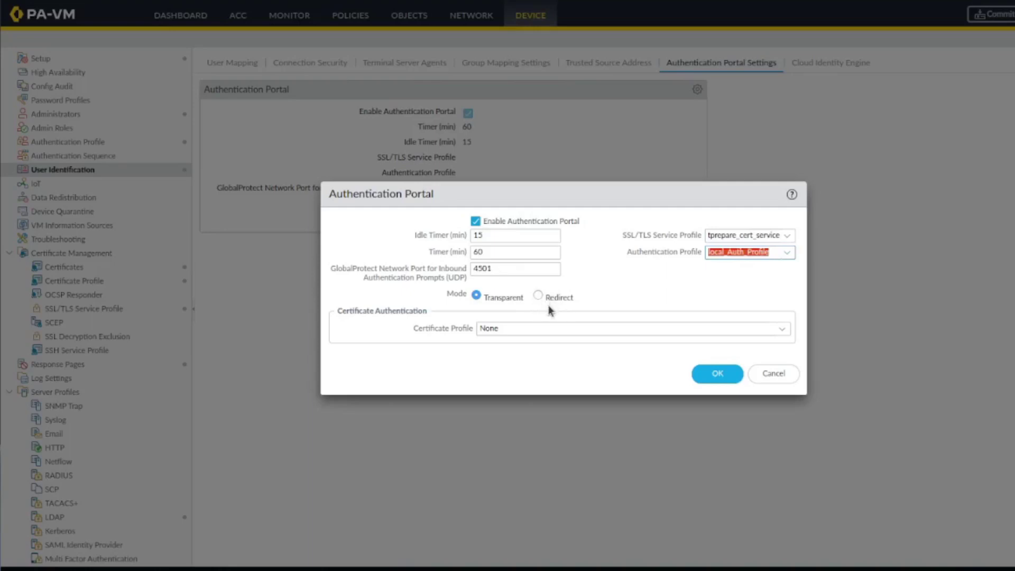
left_click(776, 329)
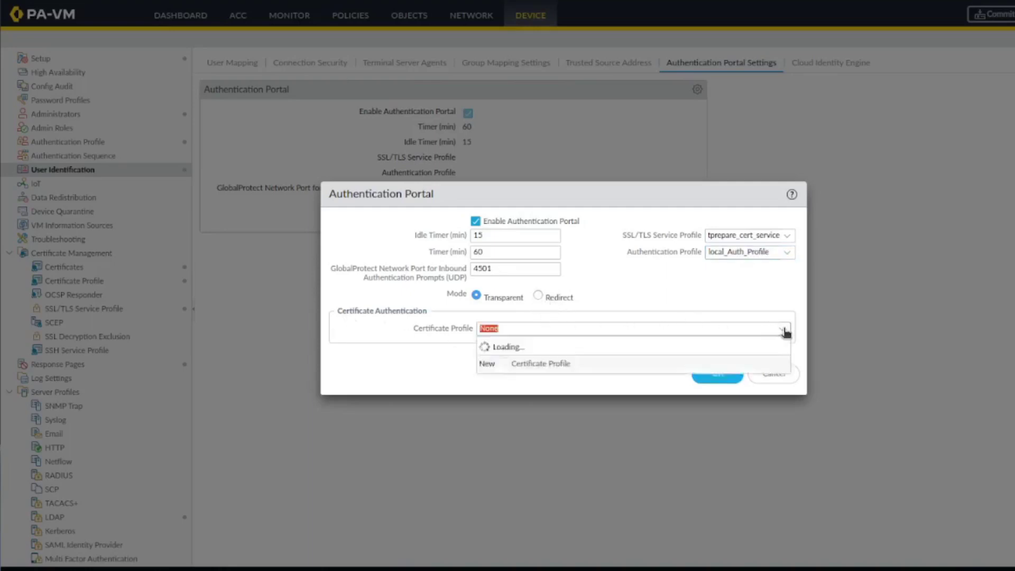
left_click(676, 345)
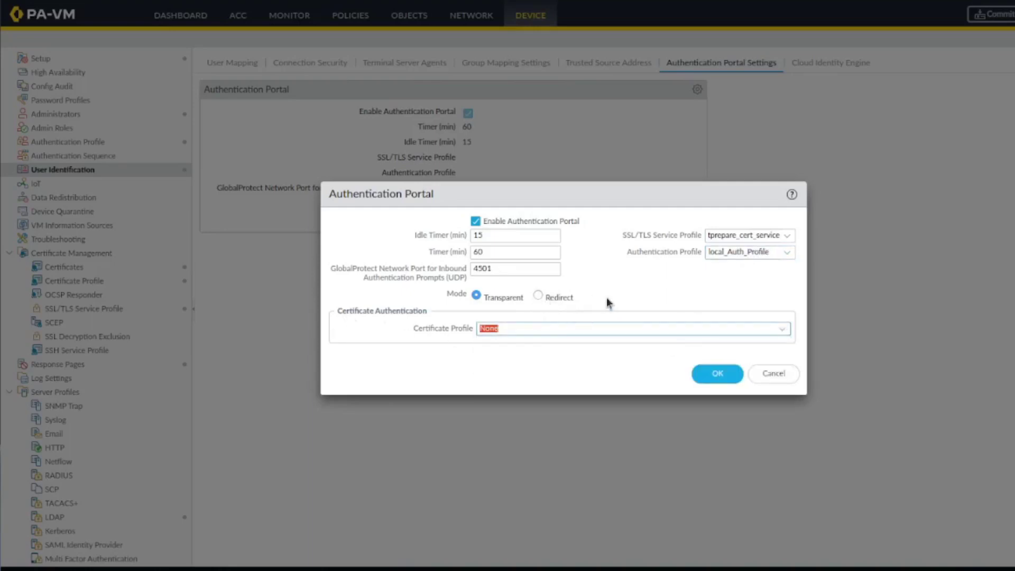
left_click(538, 295)
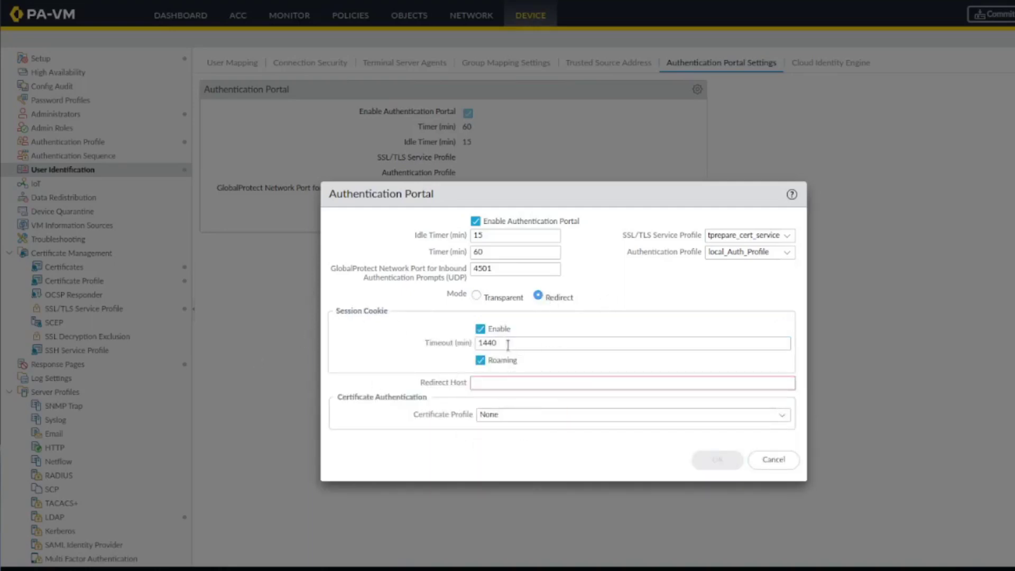
left_click(477, 296)
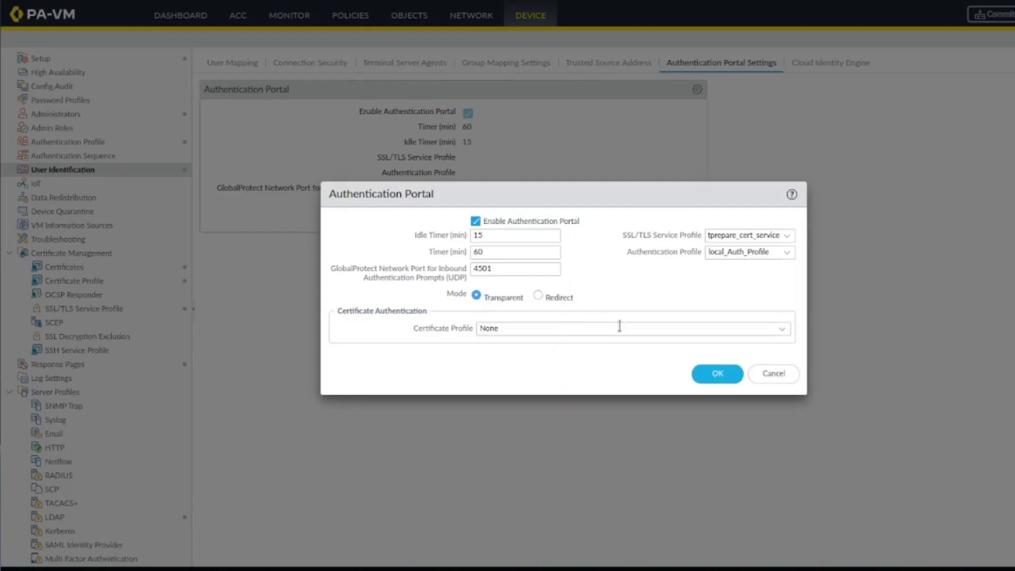
left_click(717, 375)
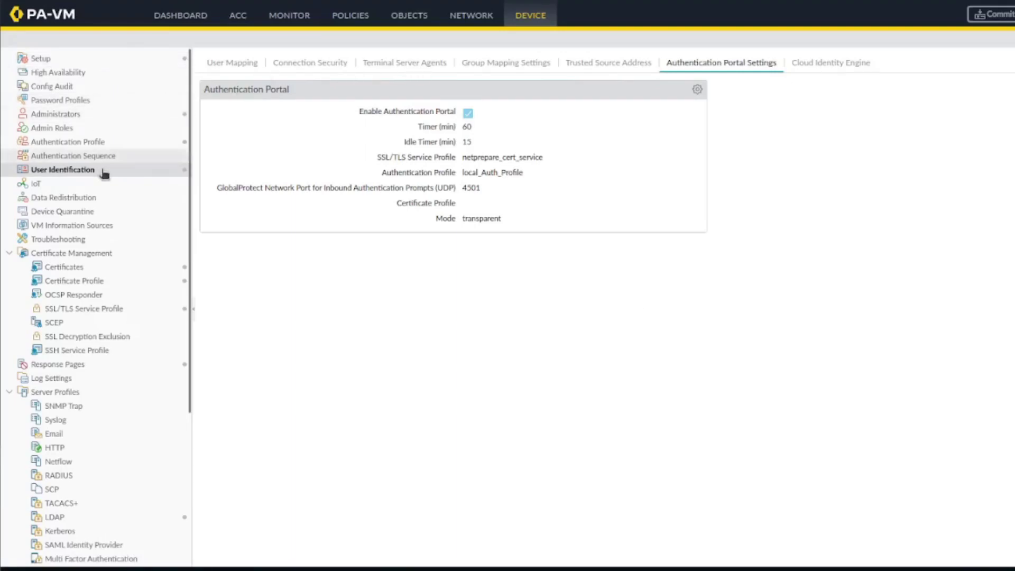
left_click(451, 21)
Step: Tick Enable User Identification on the outside security zone and save it
left_click(80, 58)
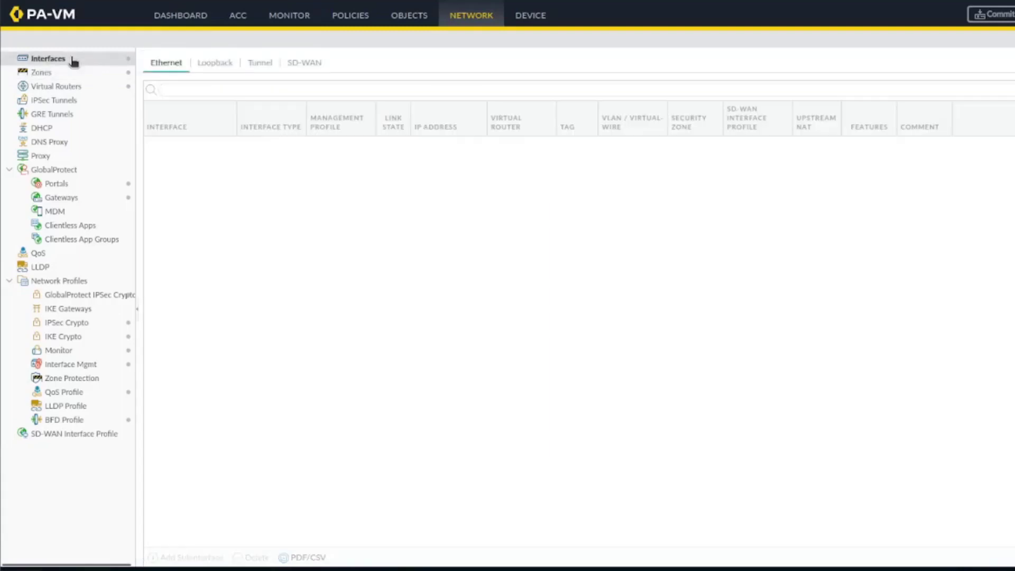
left_click(177, 149)
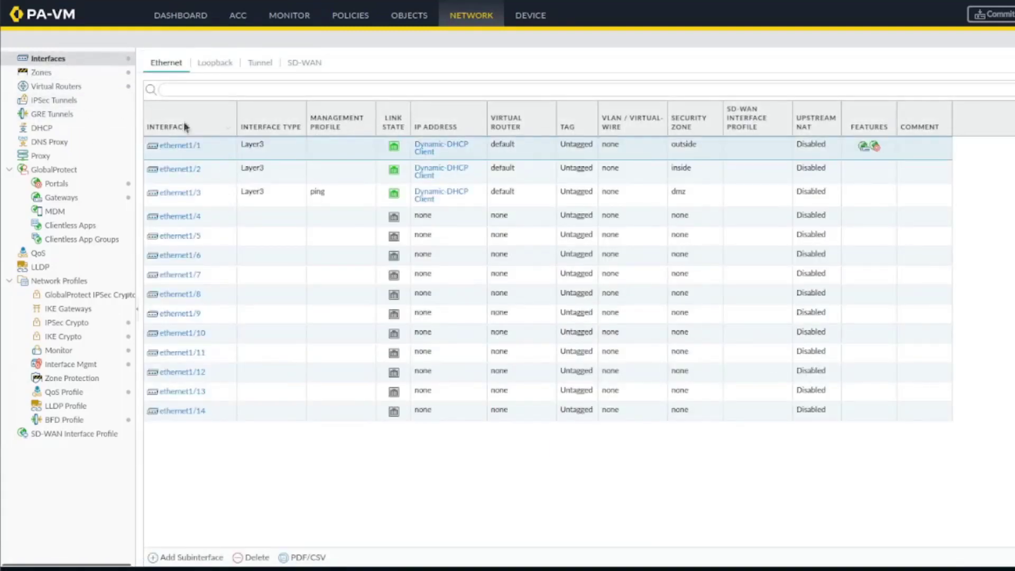
left_click(84, 76)
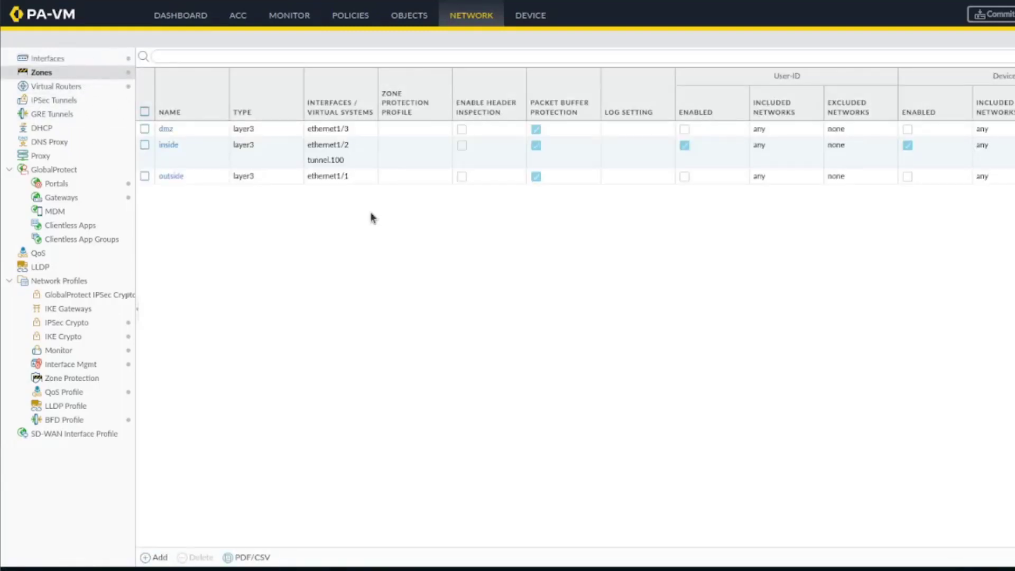
left_click(172, 178)
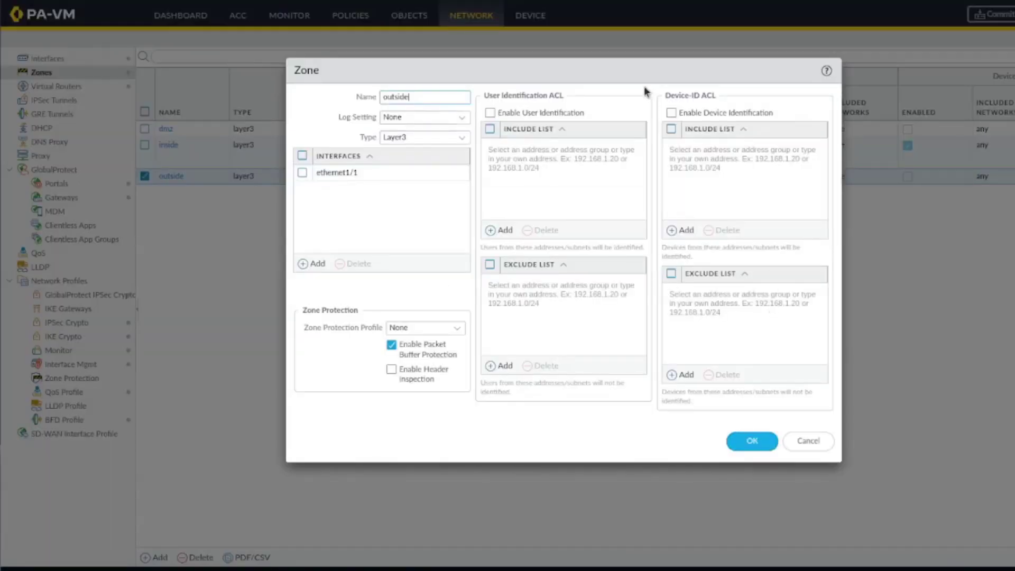
left_click(490, 113)
left_click(743, 447)
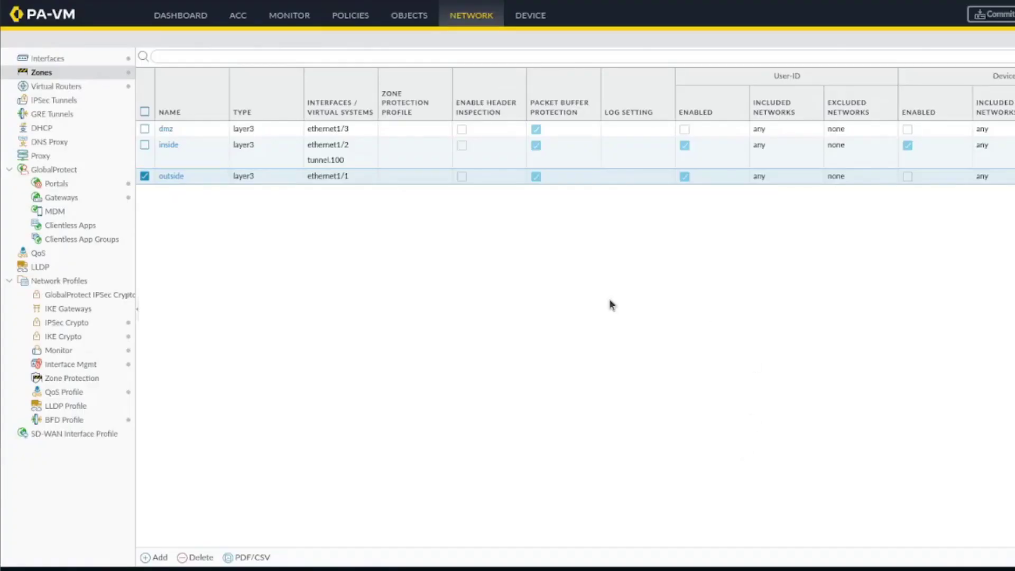
left_click(390, 22)
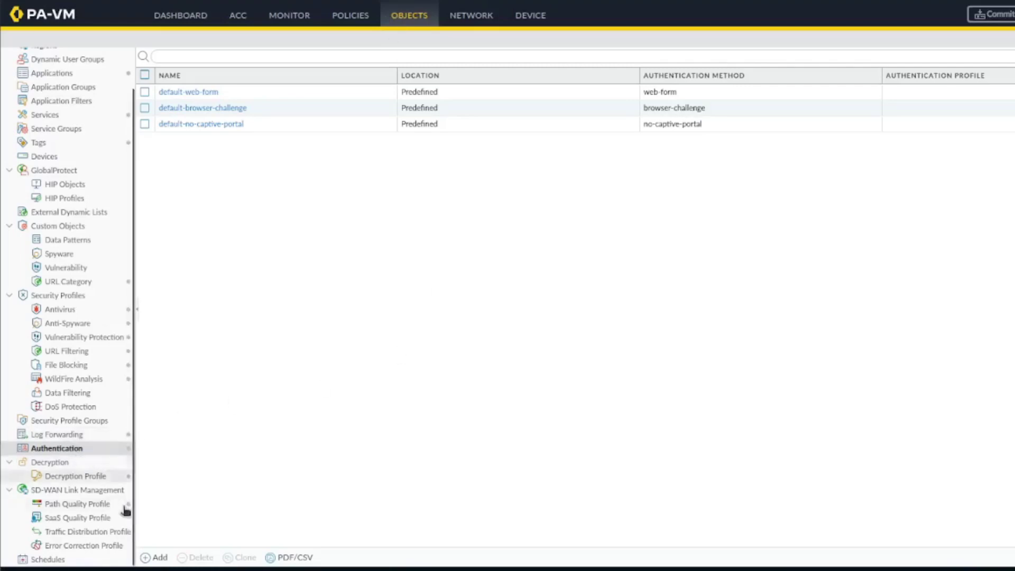
Step: Add enforcement object Auth_Enfor_local with method web-form and profile local_Auth_Profile
left_click(157, 557)
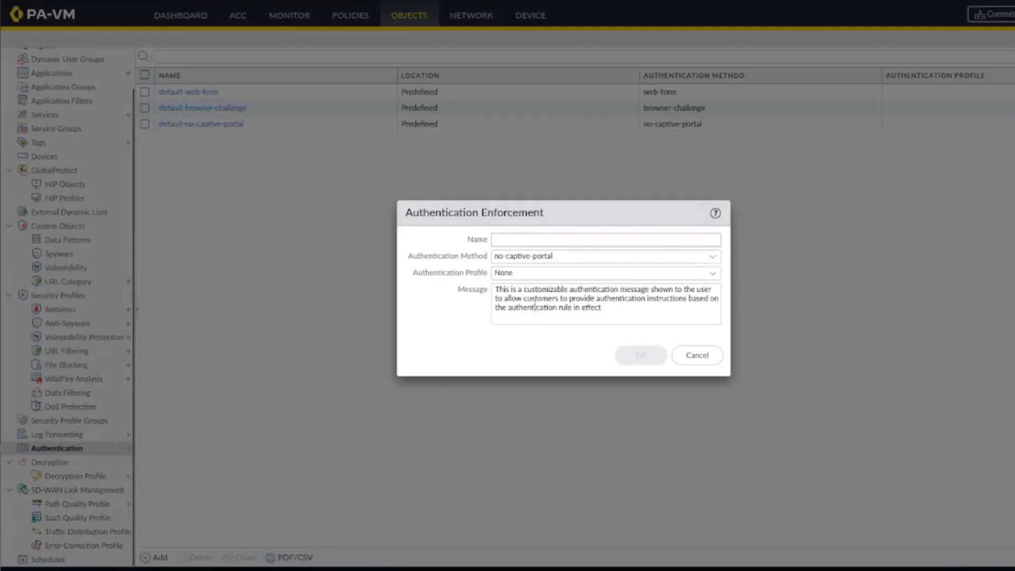
left_click(540, 238)
type("Atul")
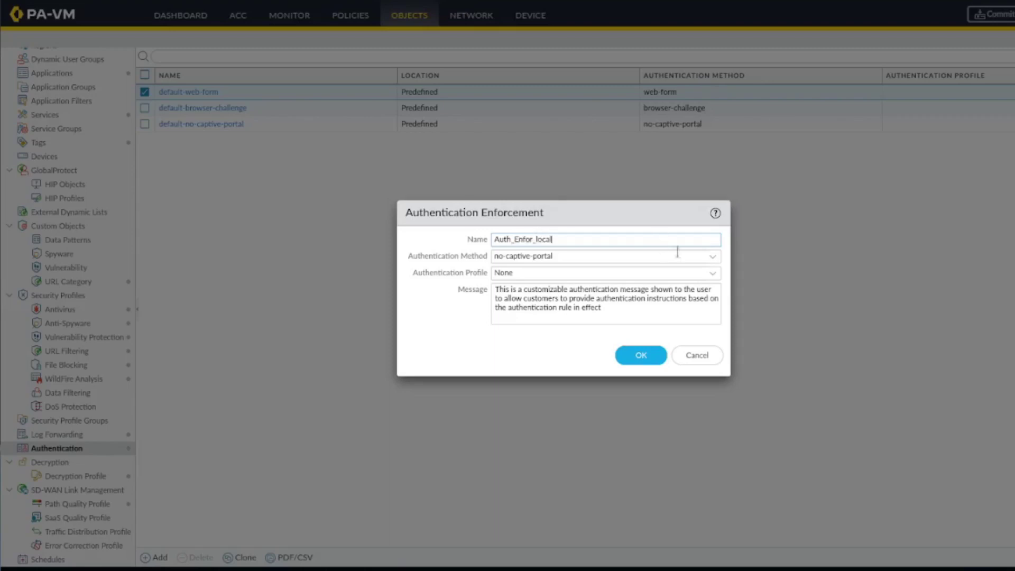
left_click(713, 257)
left_click(641, 275)
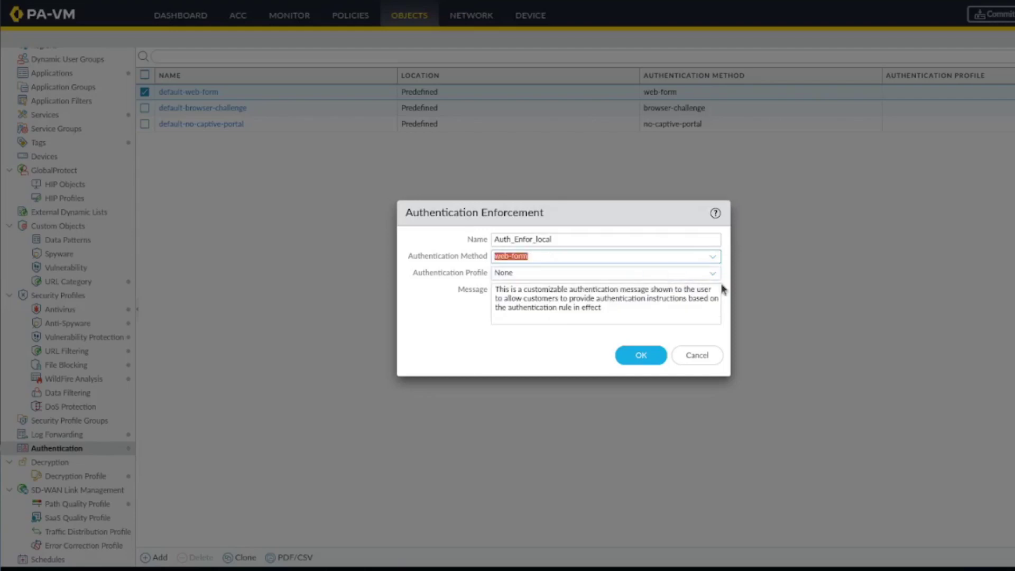
left_click(714, 274)
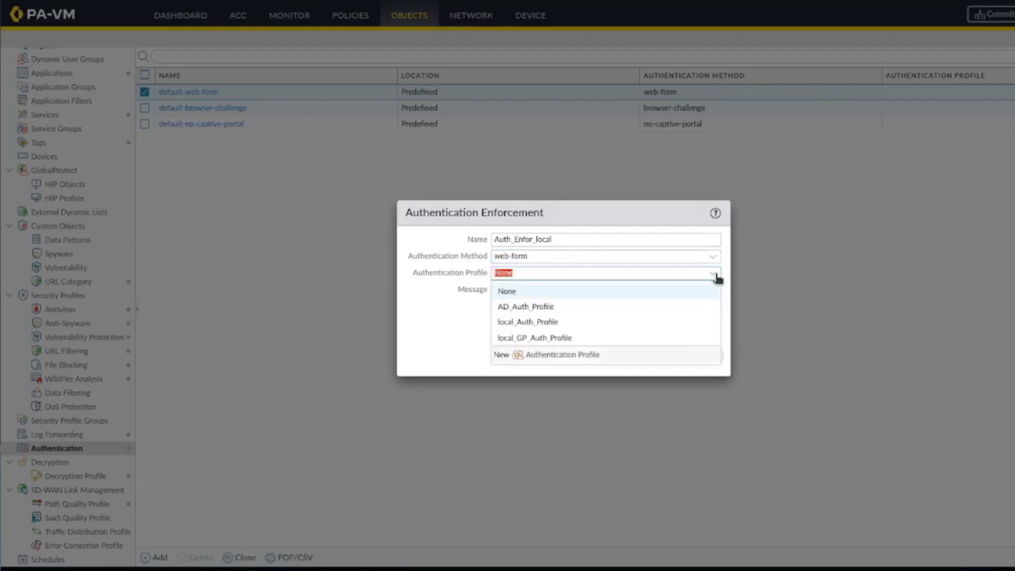
left_click(642, 323)
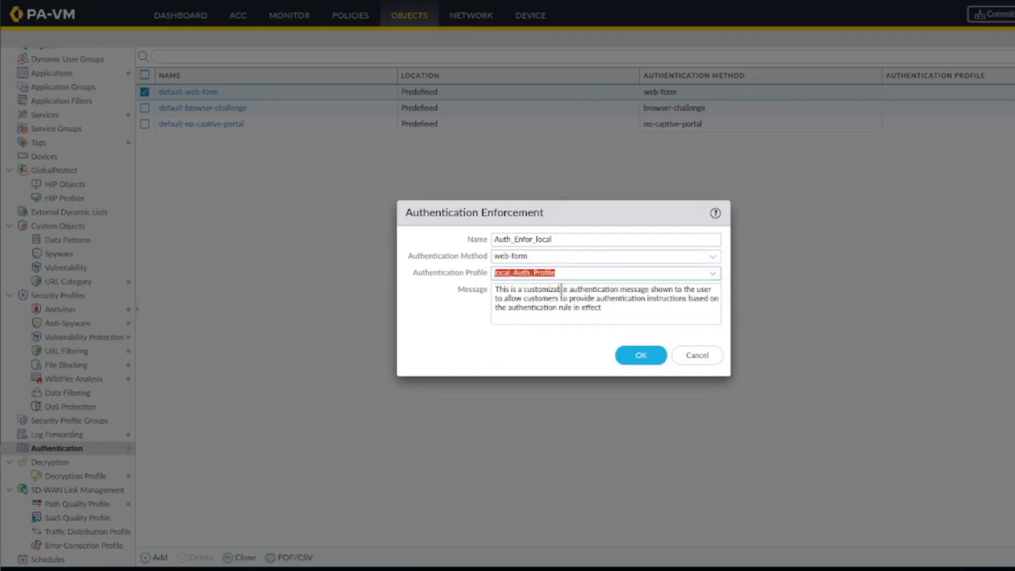
left_click(643, 355)
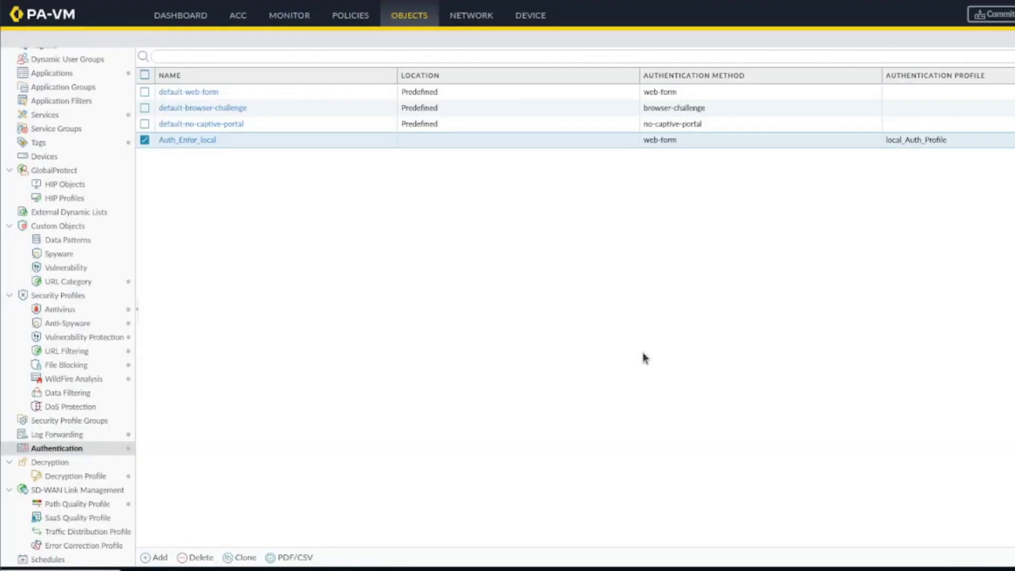
left_click(532, 17)
Step: In local_Auth_Profile's Factors settings, enable additional factors and add a factor entry
left_click(83, 142)
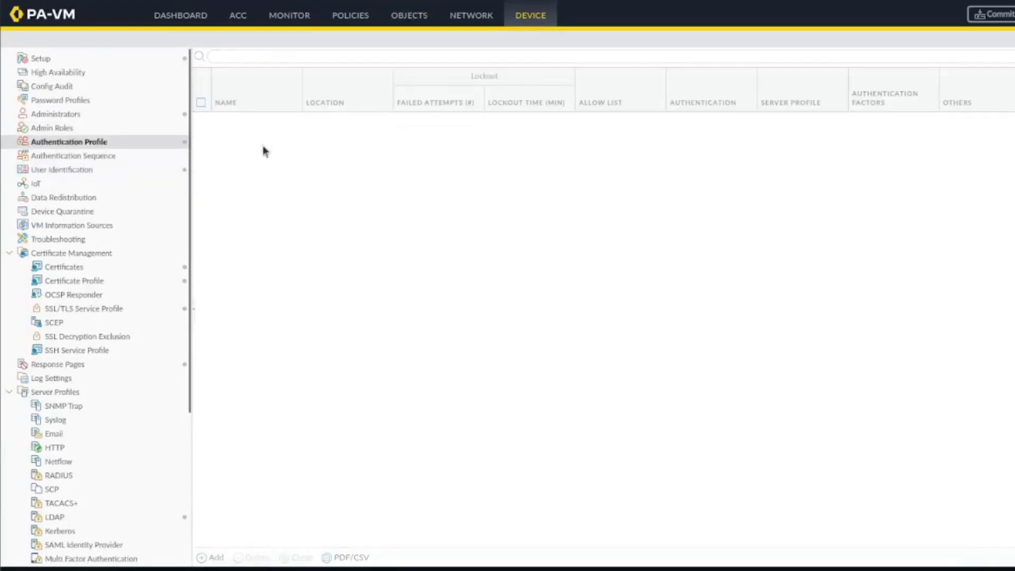
left_click(251, 169)
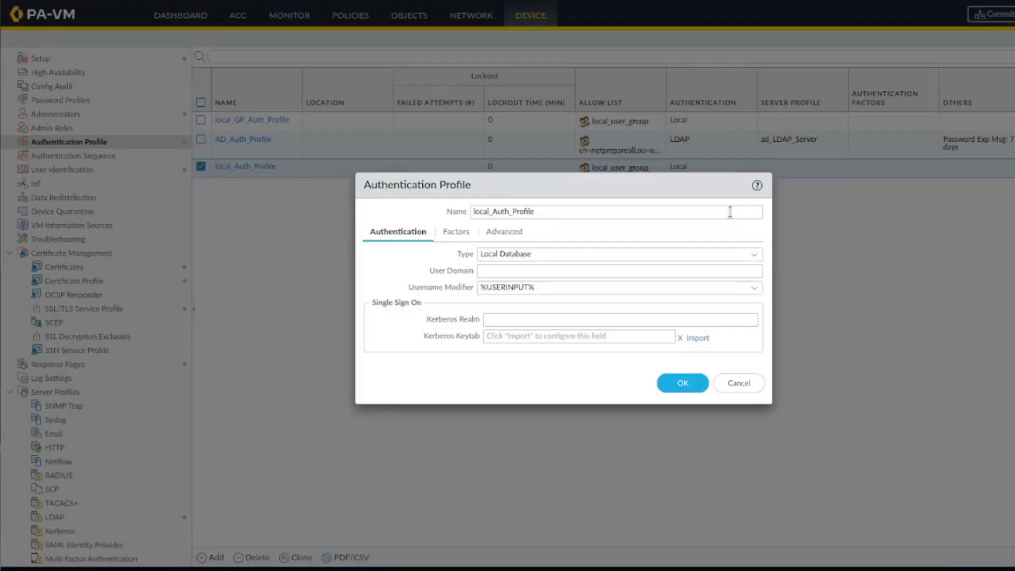
left_click(458, 233)
left_click(503, 234)
left_click(461, 235)
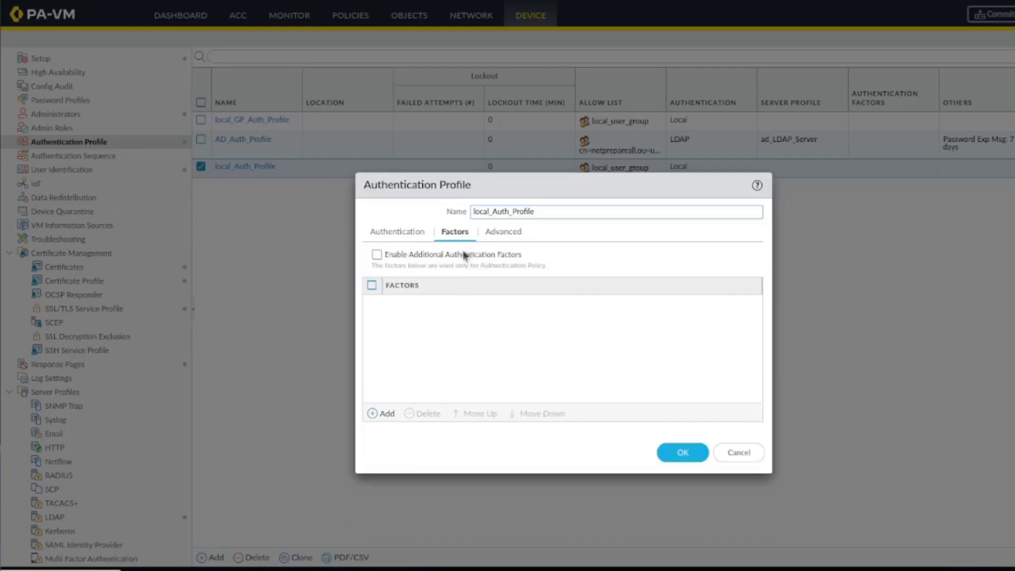
left_click(377, 256)
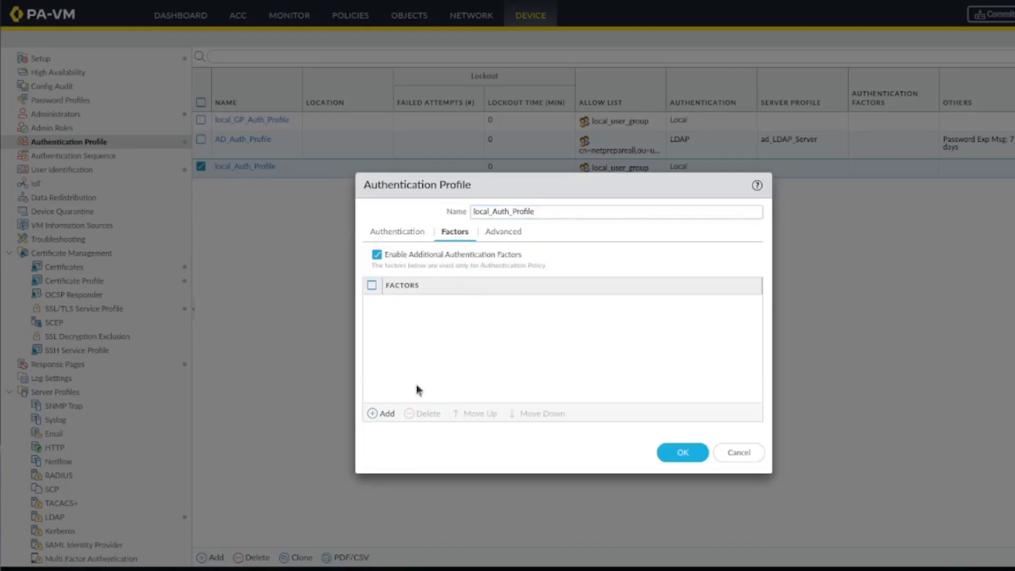
left_click(396, 414)
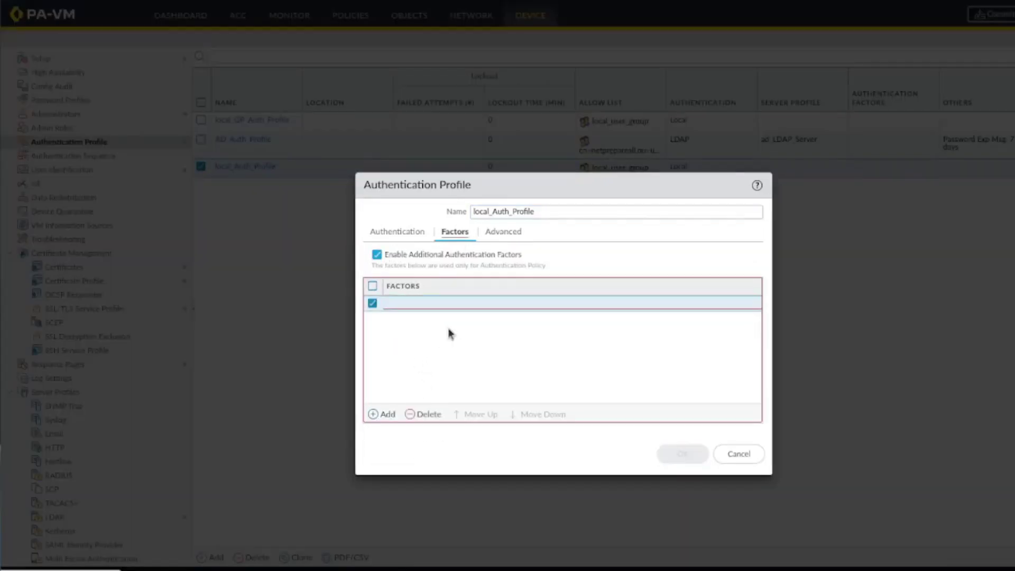
Step: Start a new MFA server profile, browse its vendor list, and cancel it
left_click(450, 334)
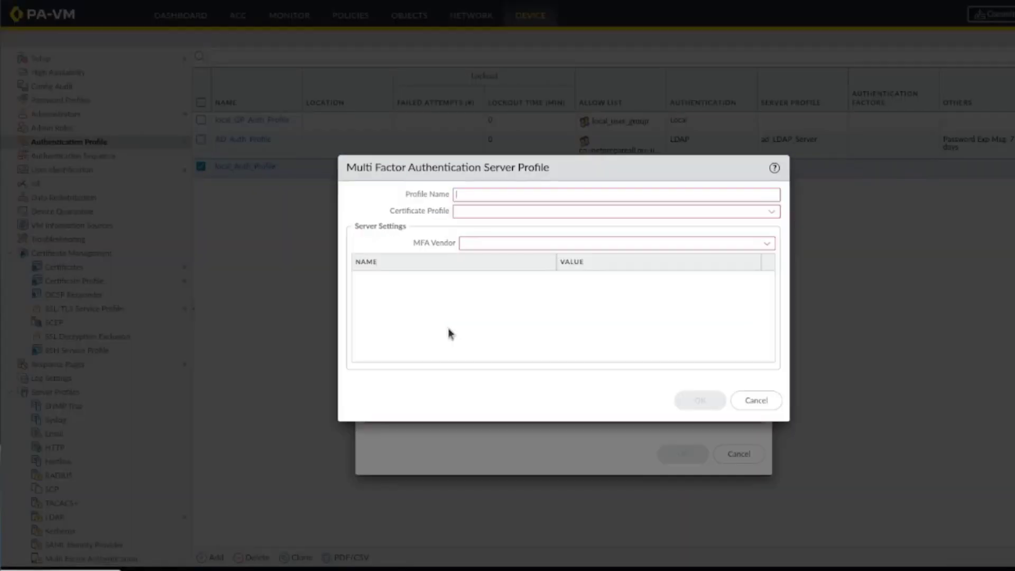
left_click(767, 244)
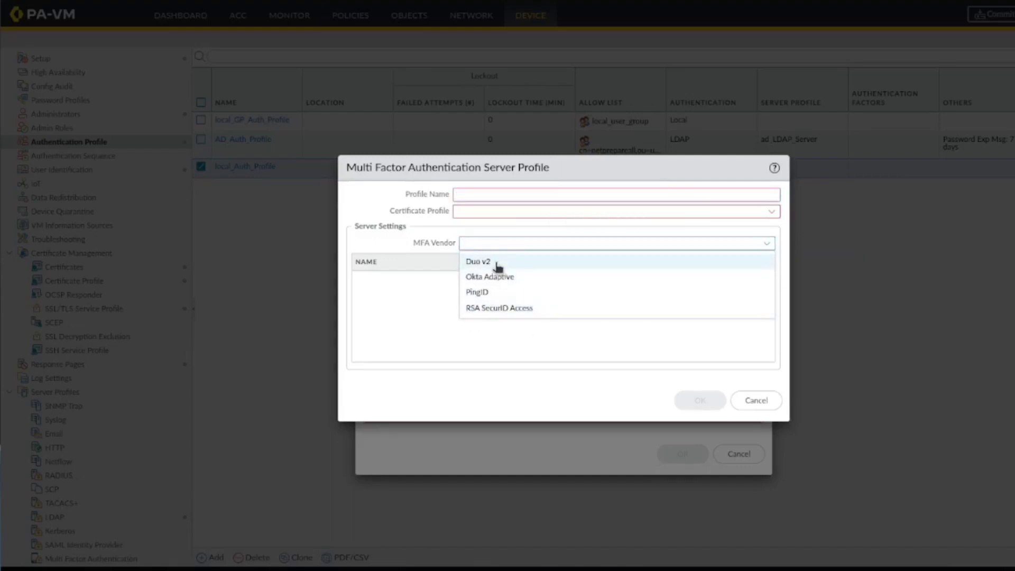
left_click(667, 231)
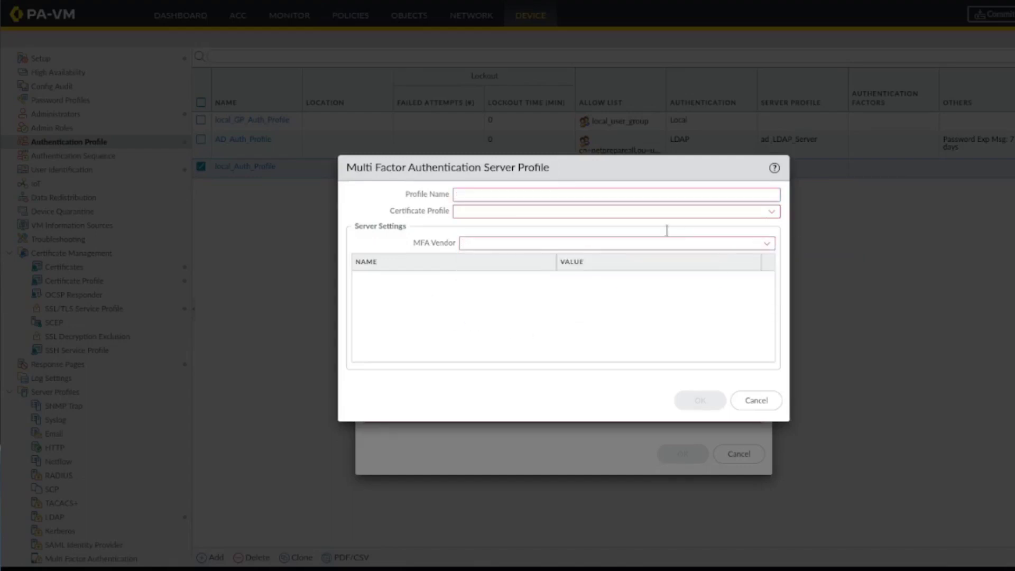
left_click(767, 245)
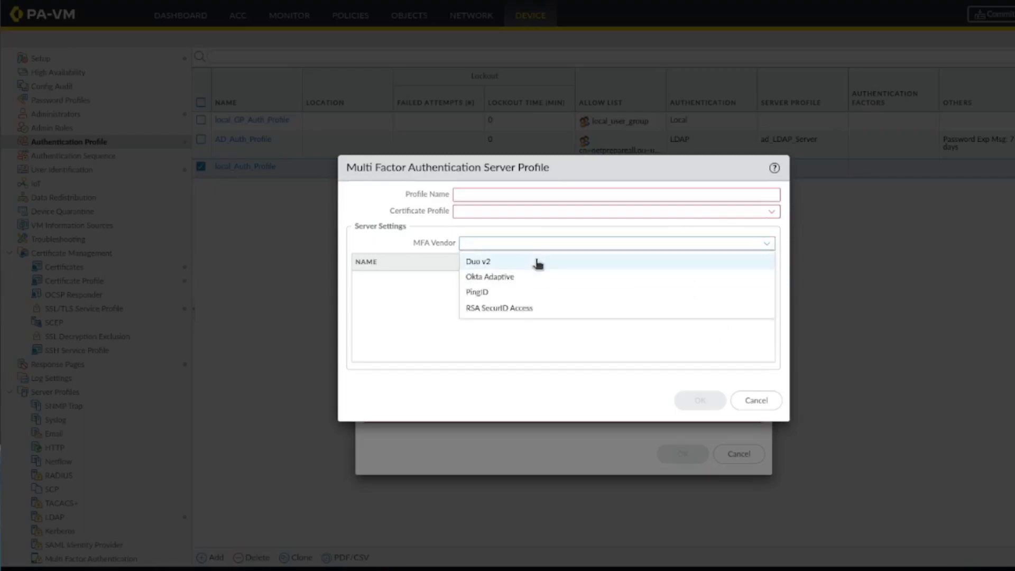
left_click(435, 318)
left_click(756, 401)
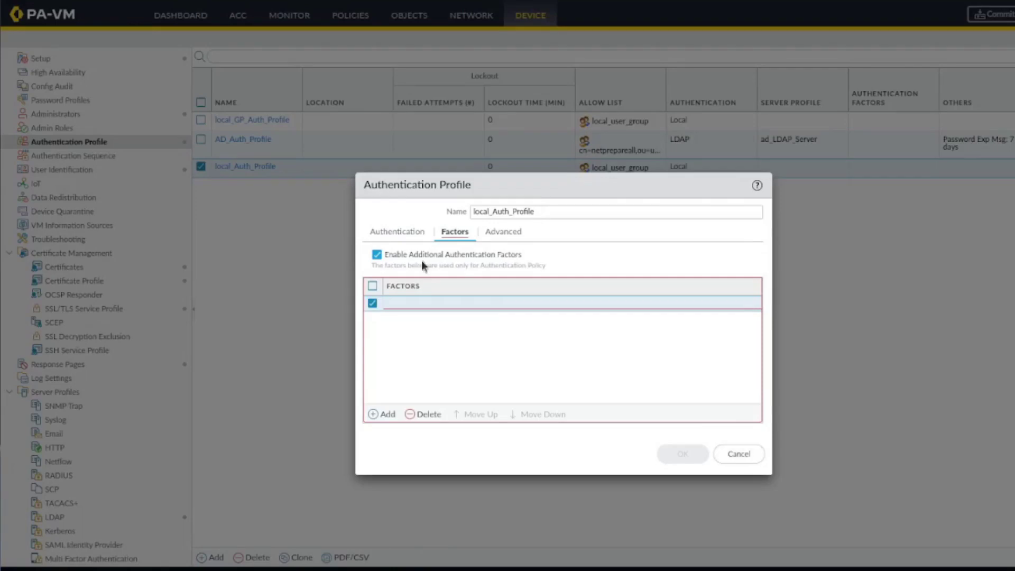
Step: Disable additional factors, delete the empty factor row, and close local_Auth_Profile
left_click(385, 304)
left_click(377, 254)
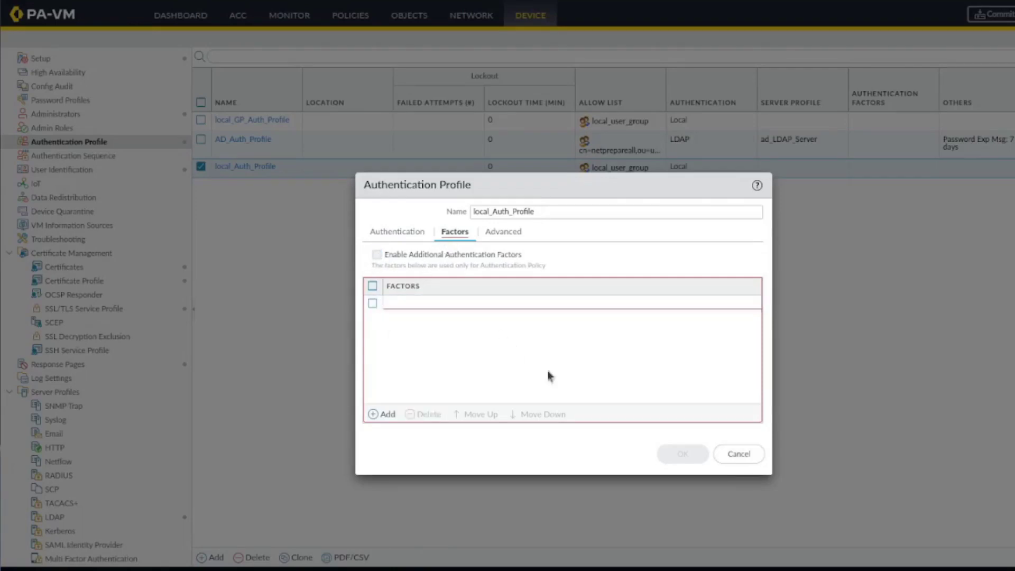
left_click(380, 303)
left_click(426, 415)
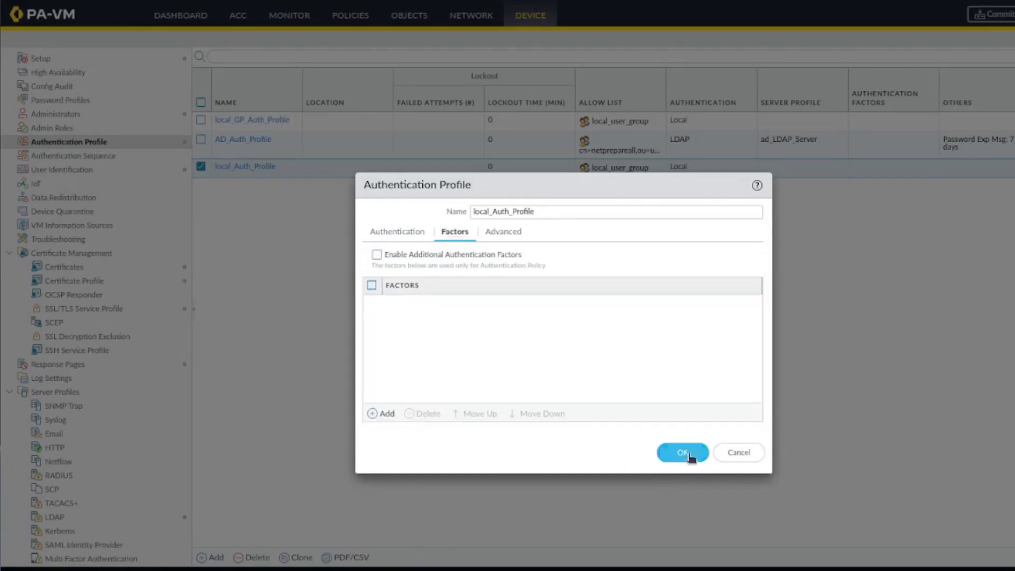
left_click(751, 456)
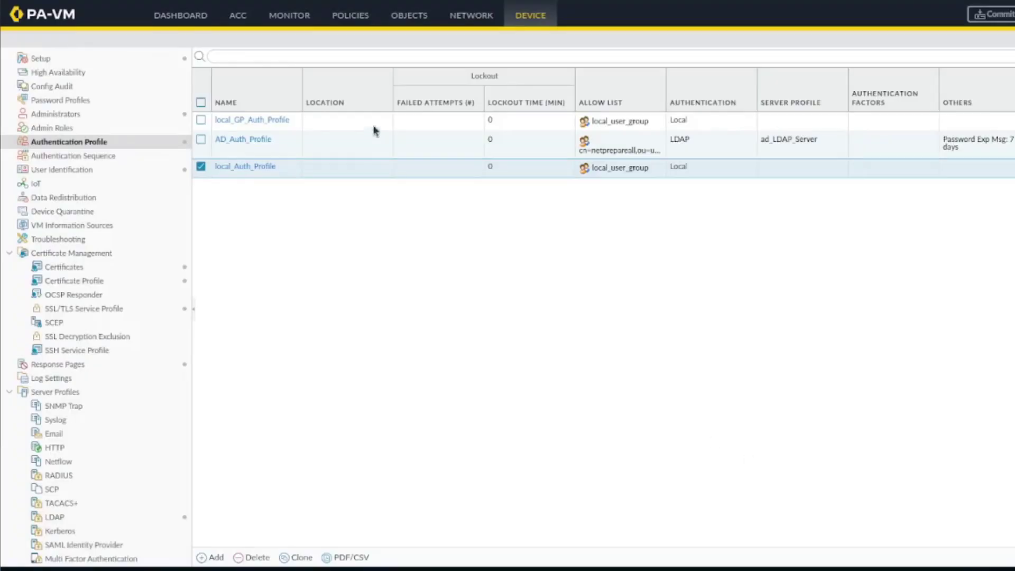
left_click(297, 15)
Step: Start a new authentication rule with source zone outside and destination zone inside
left_click(346, 16)
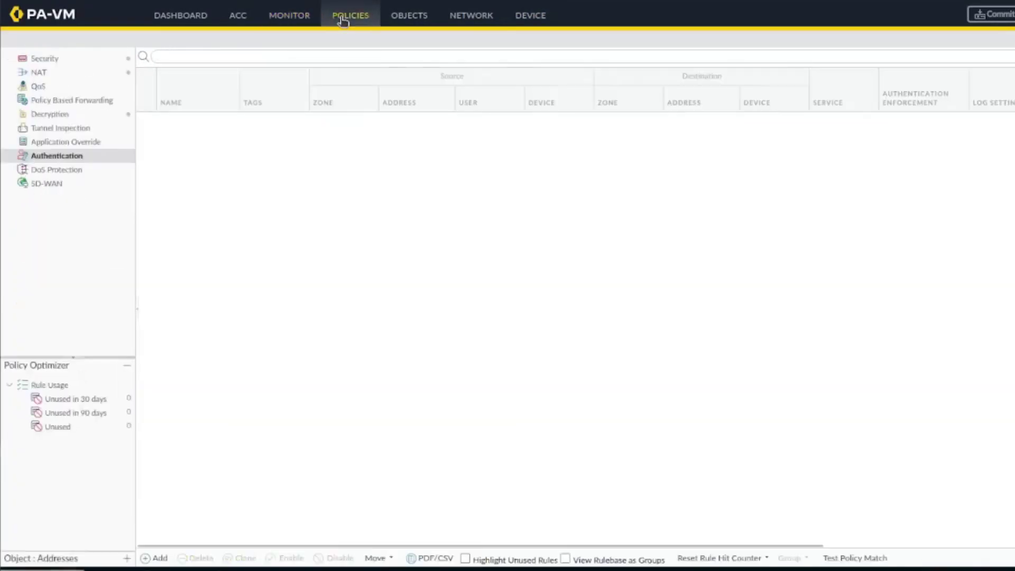
left_click(152, 558)
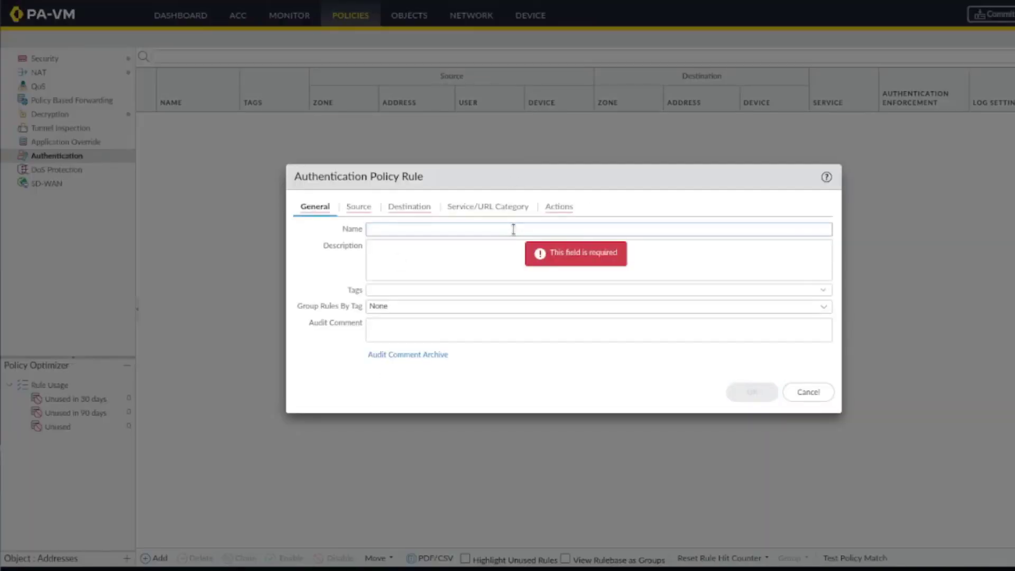
left_click(355, 209)
left_click(313, 379)
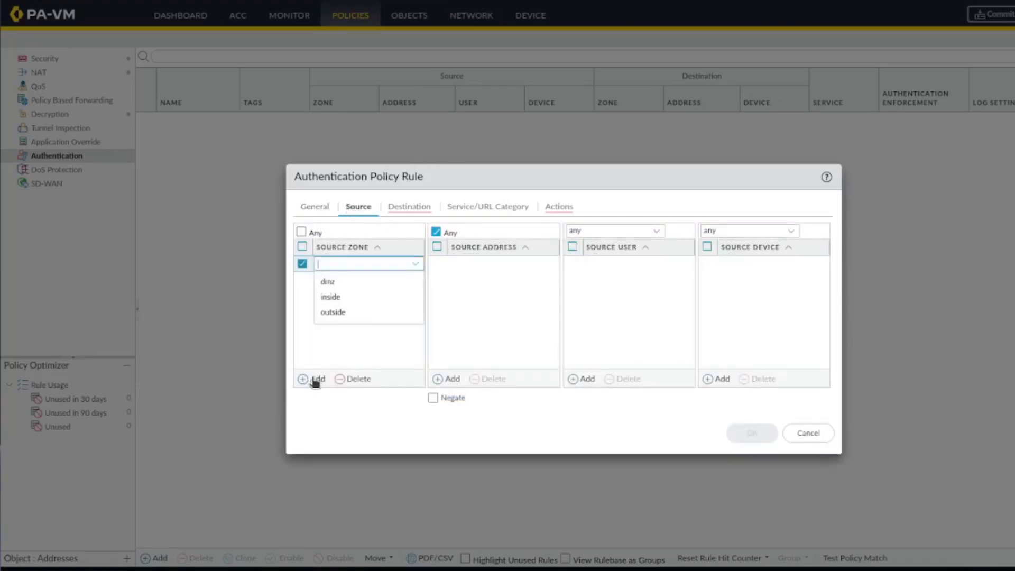
left_click(333, 312)
left_click(420, 209)
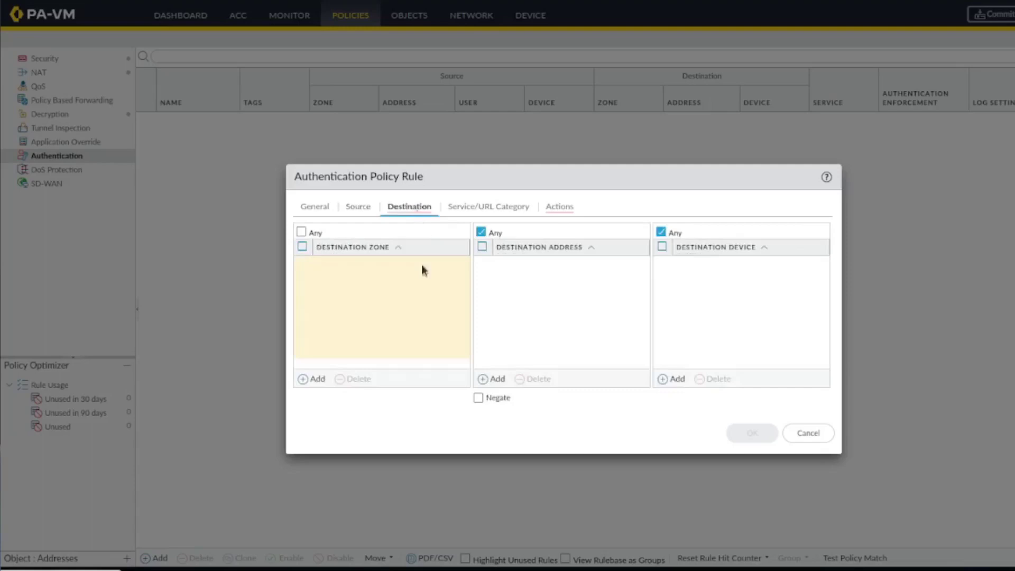
left_click(313, 379)
left_click(354, 297)
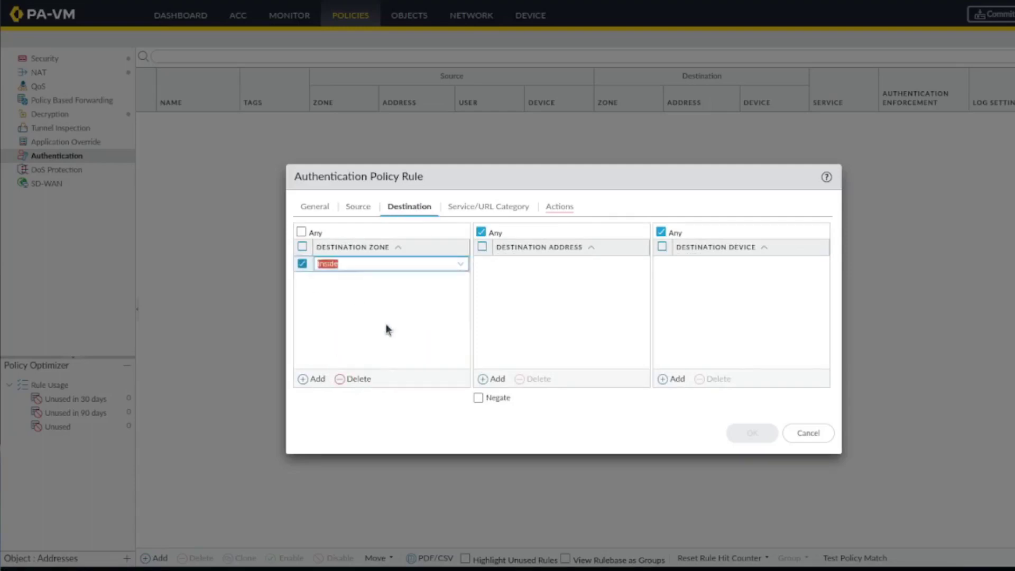
left_click(387, 329)
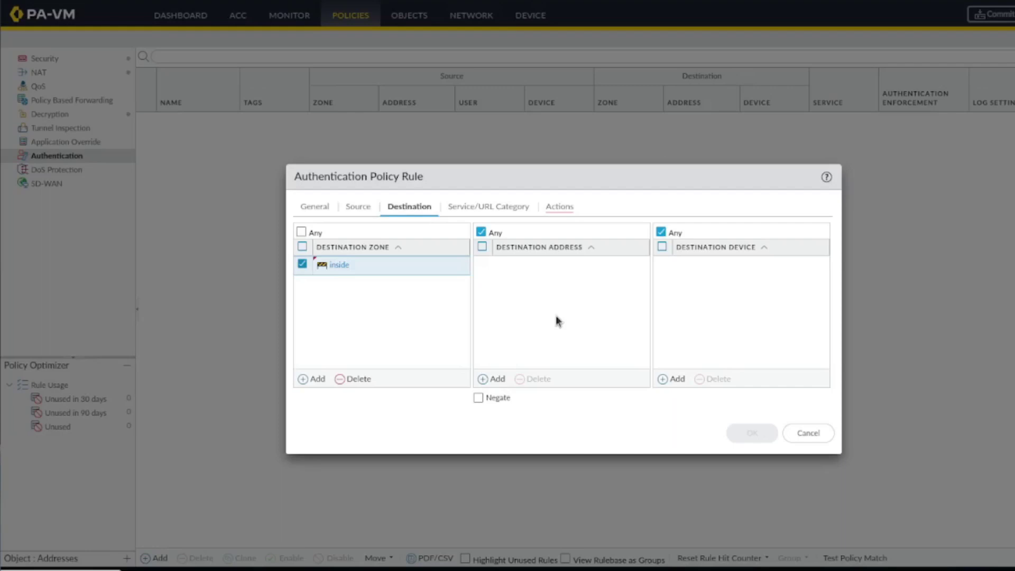
Step: Add destination addresses 172.16.1.157 and 172.16.0.113 to the rule
left_click(498, 380)
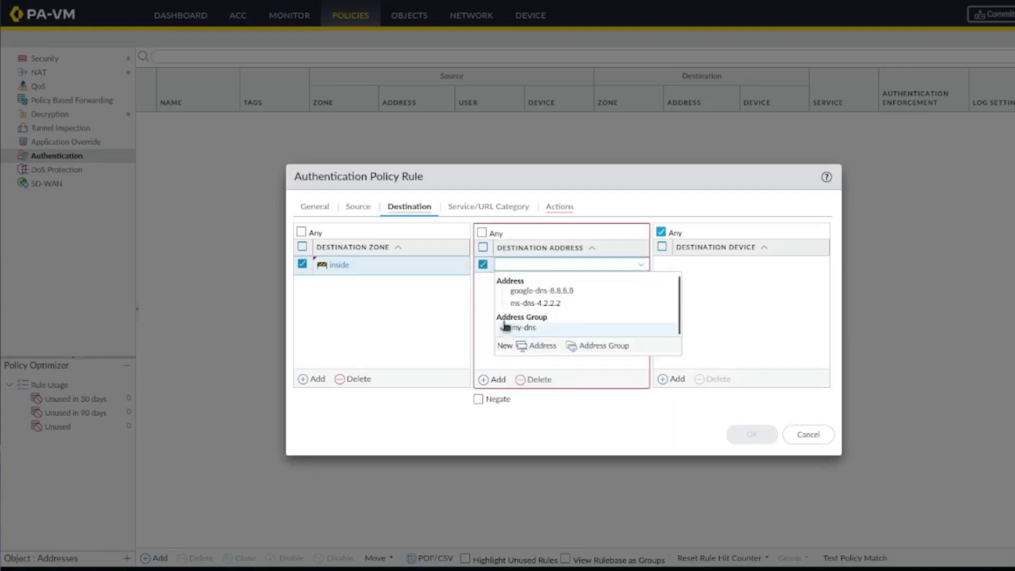
left_click(546, 363)
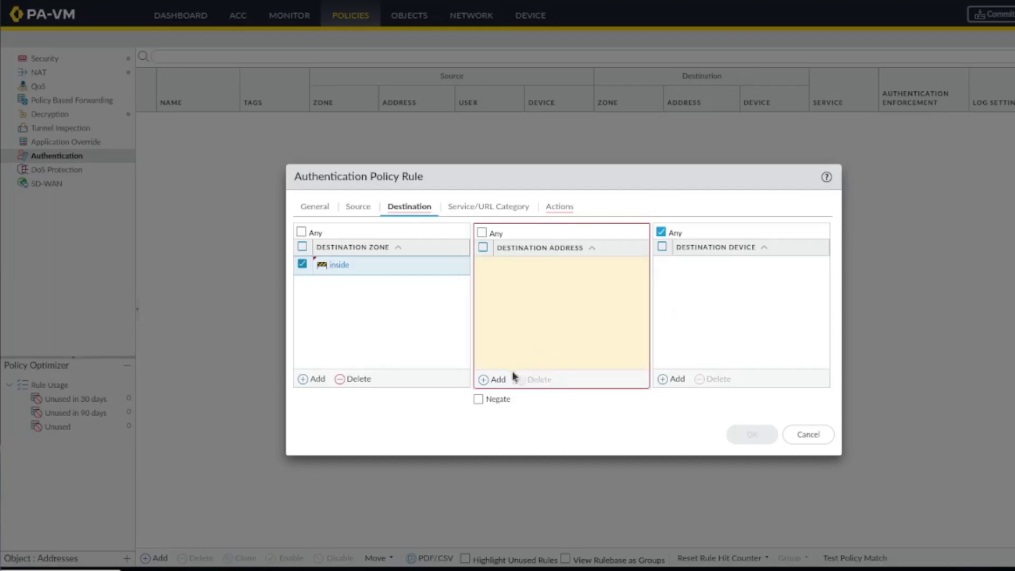
left_click(497, 379)
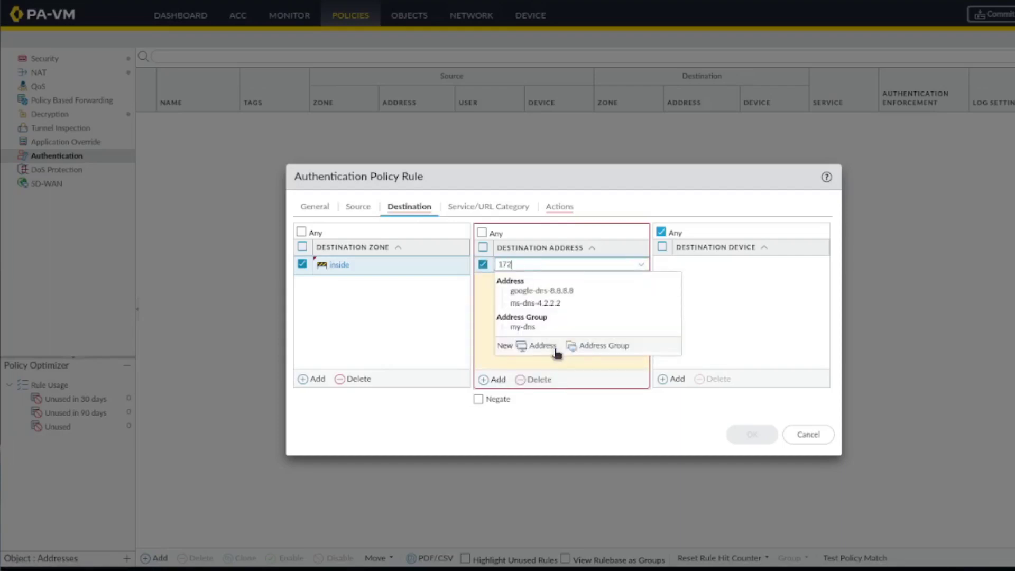
type("172.16")
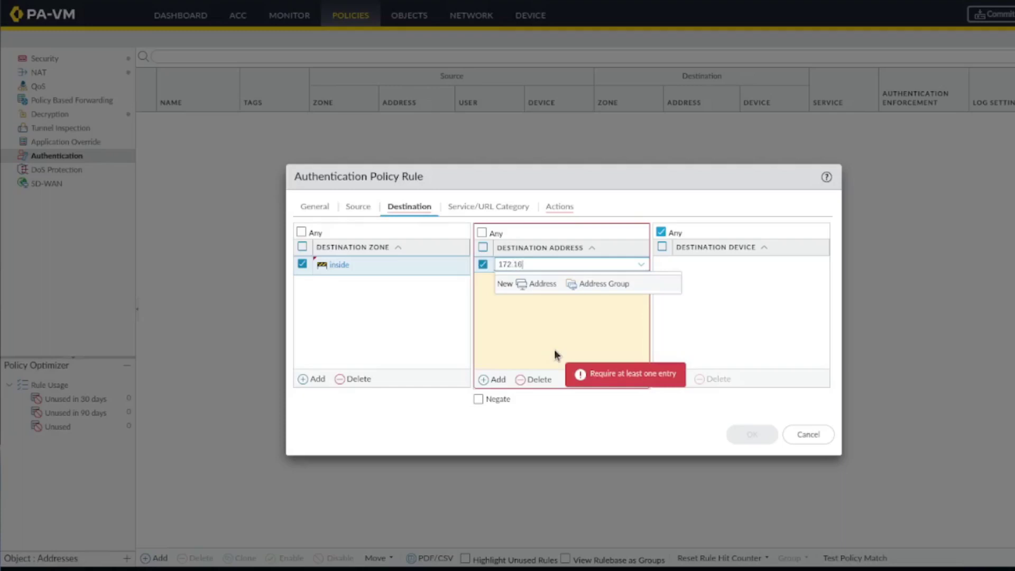
type(".1.157")
key("Return")
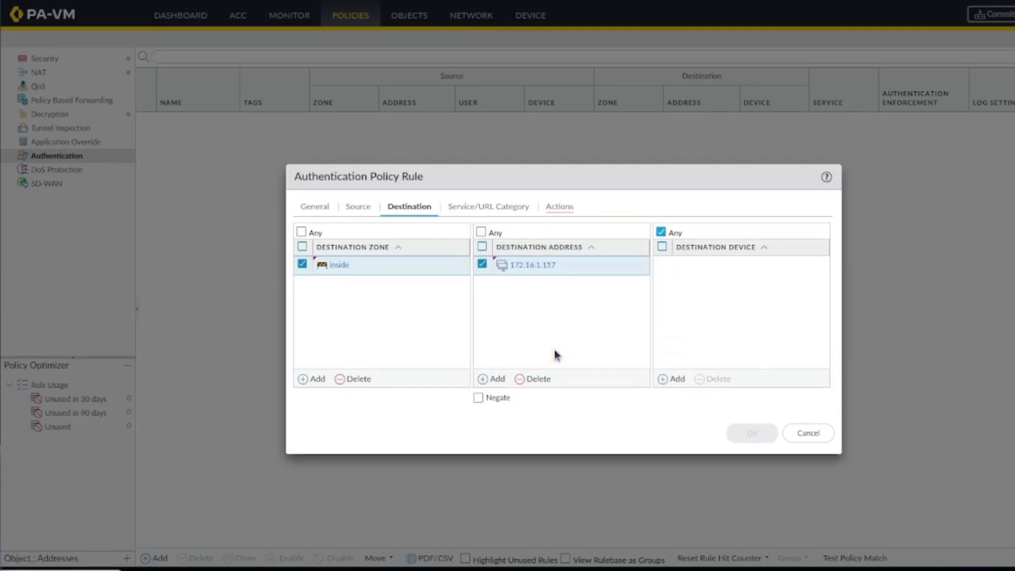
left_click(501, 379)
type("172")
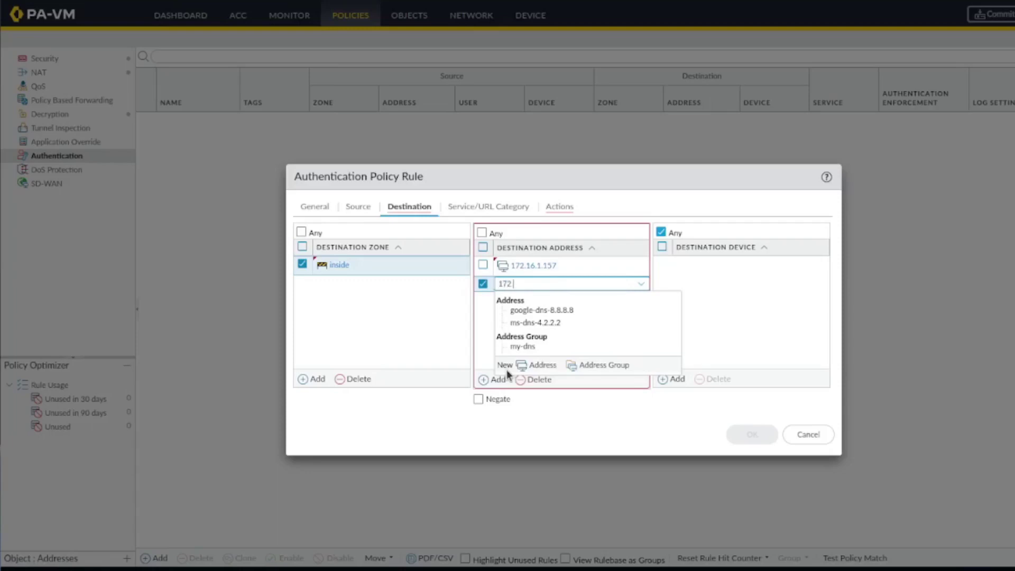
type(".16.0.1")
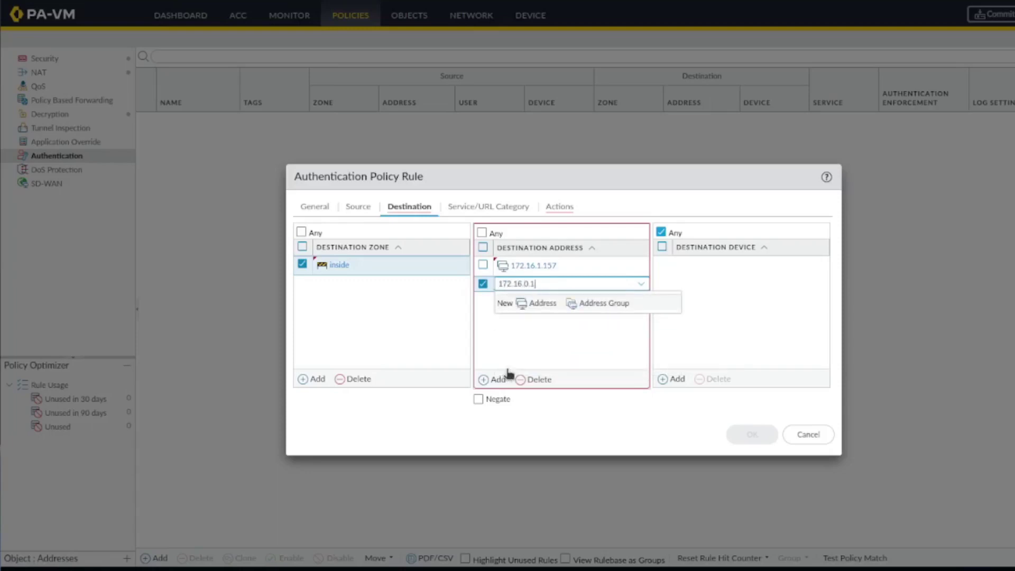
type("13")
key("Return")
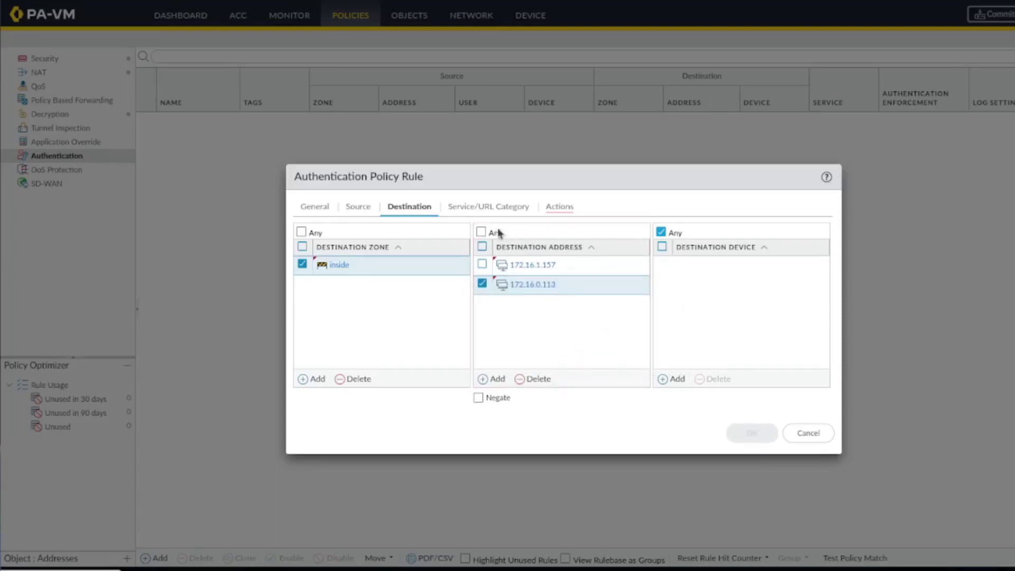
left_click(497, 206)
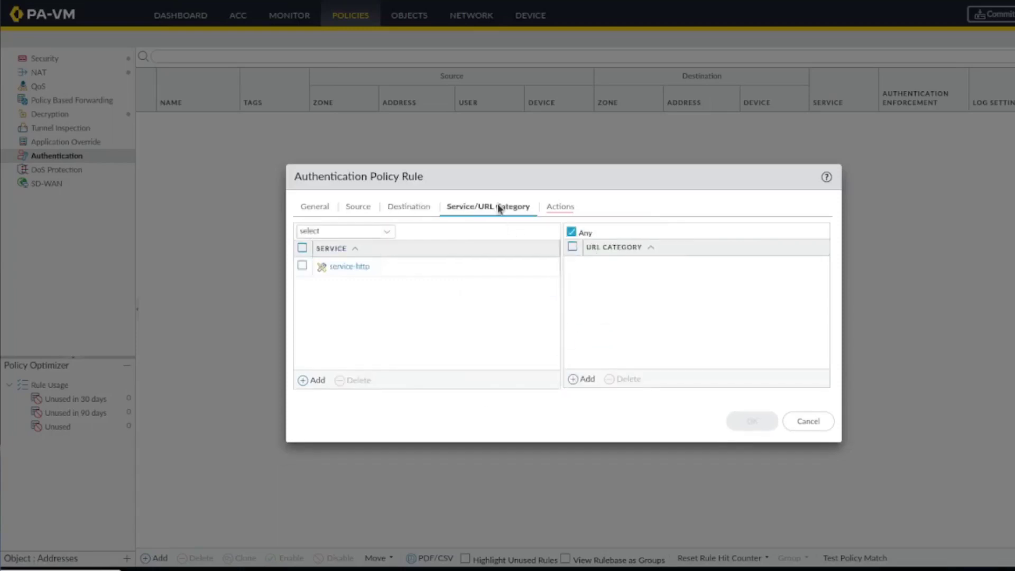
Step: Add service-https, enforce with Auth_Enfor_local, log authentication timeouts, and save the rule
left_click(319, 382)
left_click(387, 331)
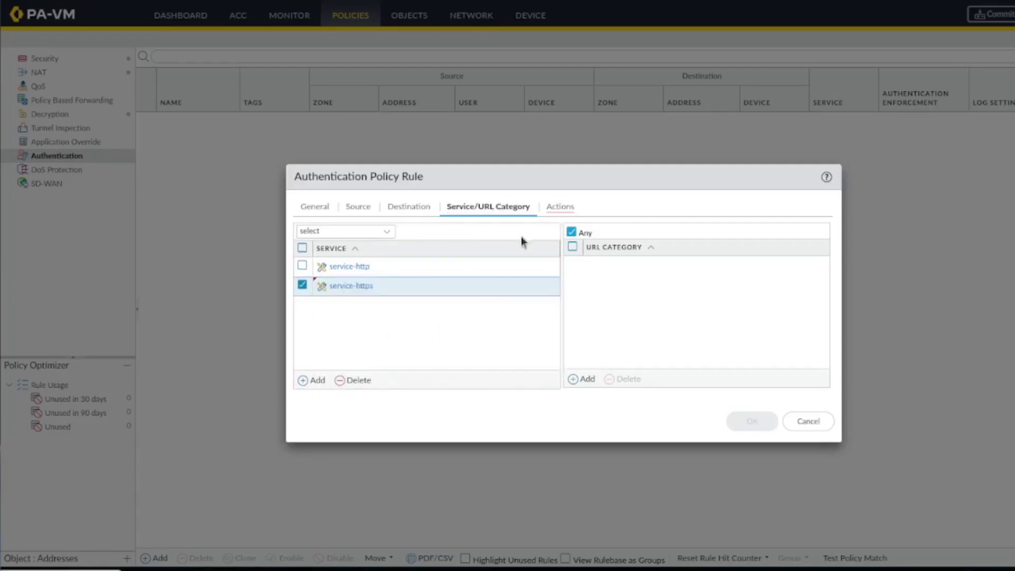
left_click(560, 206)
left_click(823, 229)
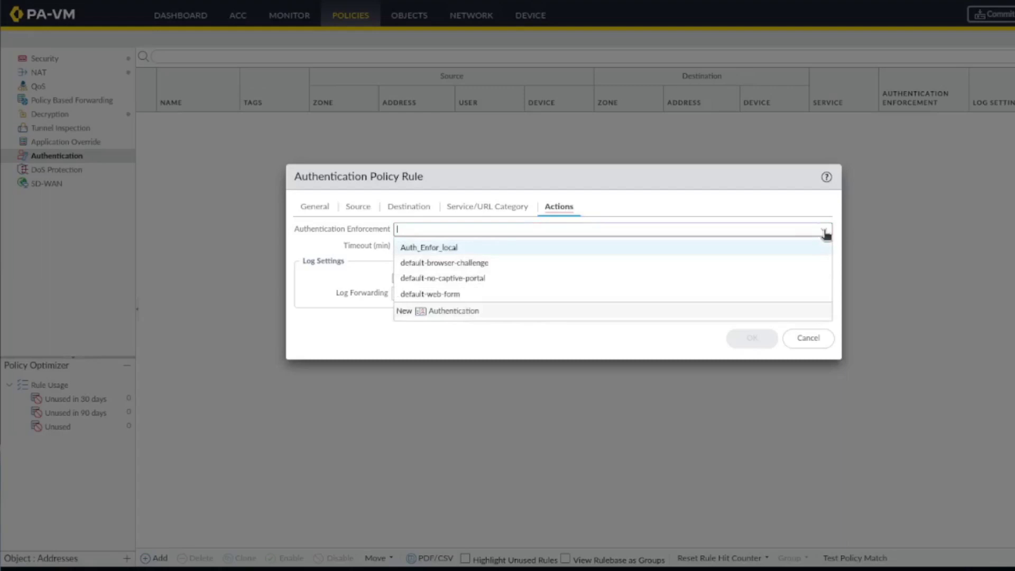
left_click(479, 249)
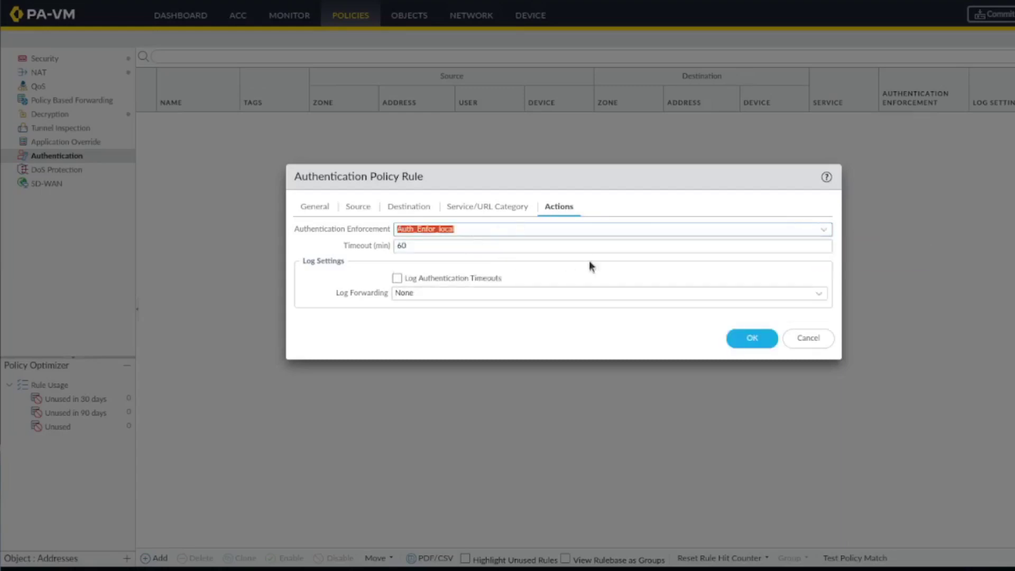
left_click_drag(343, 247, 407, 247)
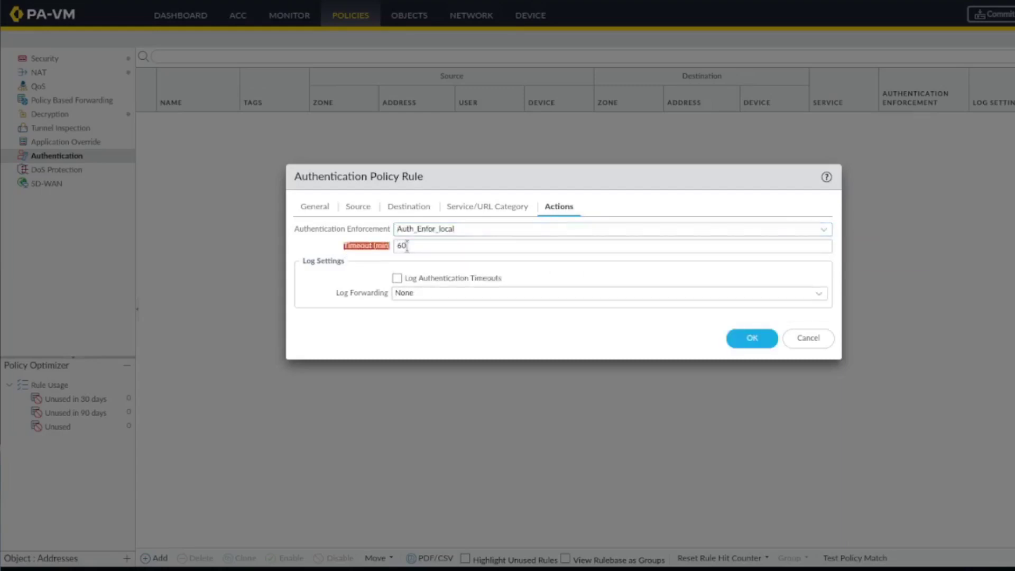
left_click(406, 280)
left_click(742, 337)
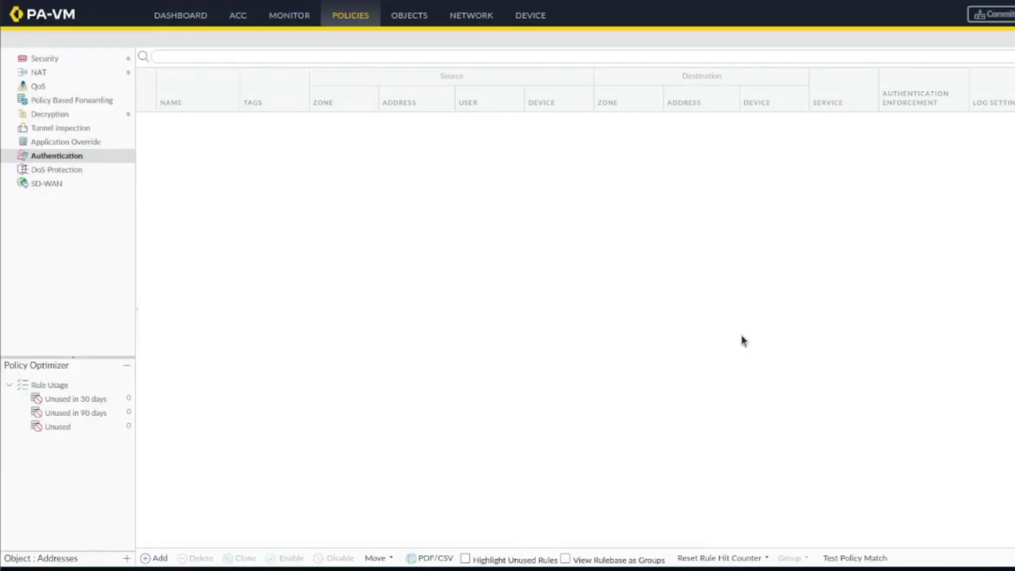
Step: Commit the configuration, then place a private browser window beside the logs for testing
left_click(989, 17)
left_click(687, 458)
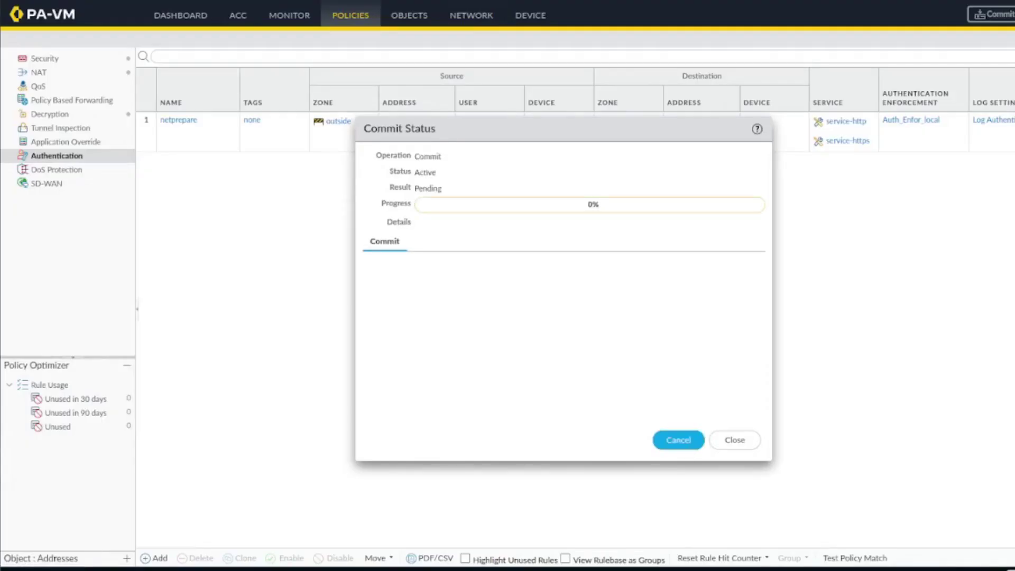
left_click(1008, 5)
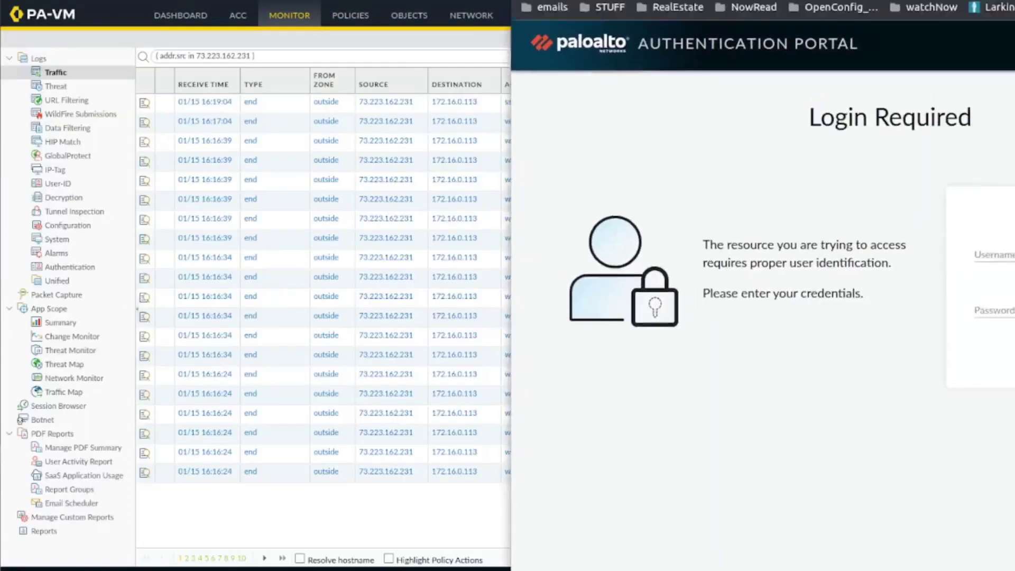
left_click_drag(830, 5, 879, 0)
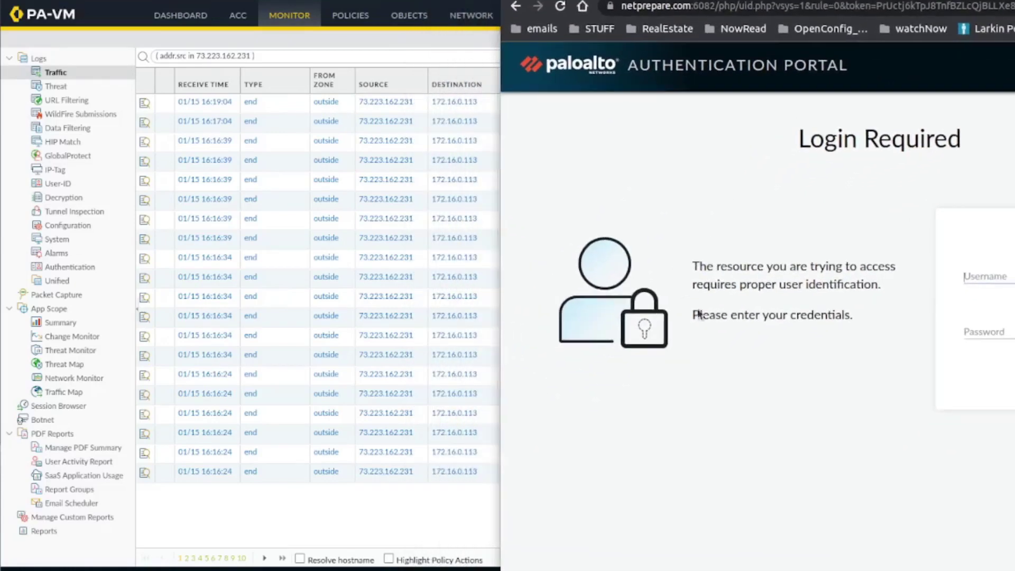
Step: Sign in on the Authentication Portal with the test user's username and password, then return to the PA-VM window
left_click(1009, 277)
type("carl")
key("Tab")
type("••••")
key("Return")
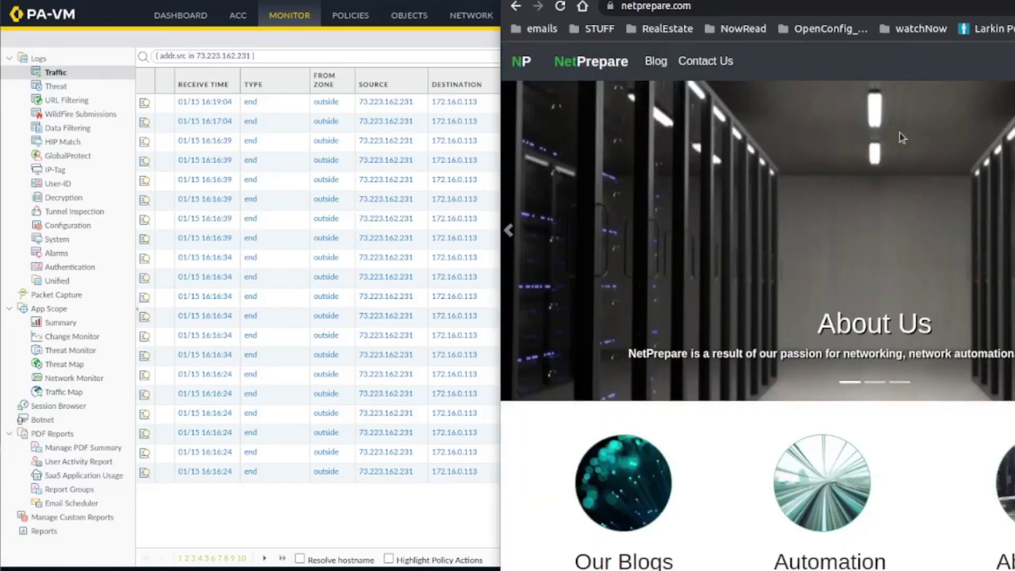
left_click(425, 42)
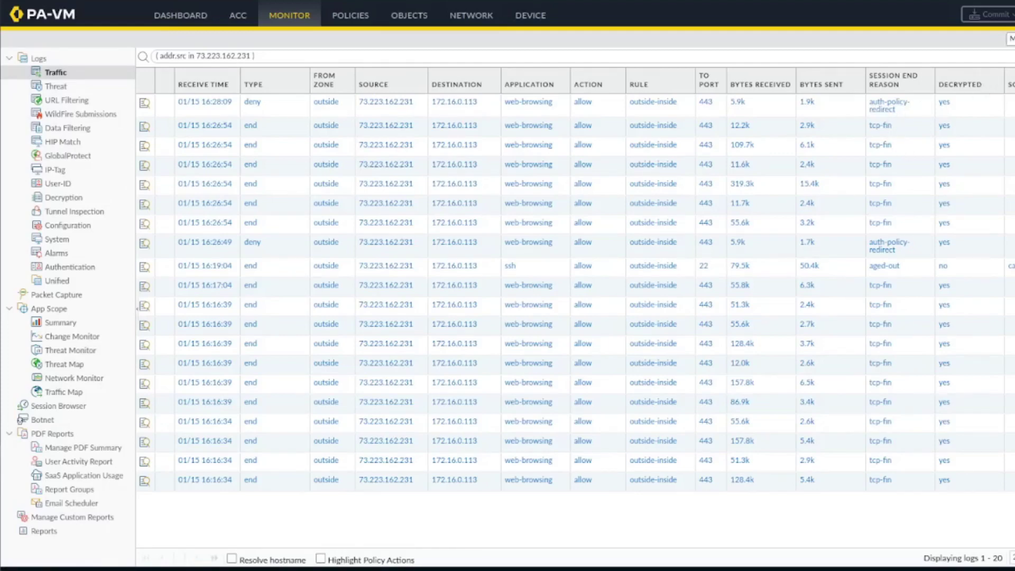
Step: Show the Authentication log with the test user's Authentication Portal success entry for rule netprepare
left_click(79, 267)
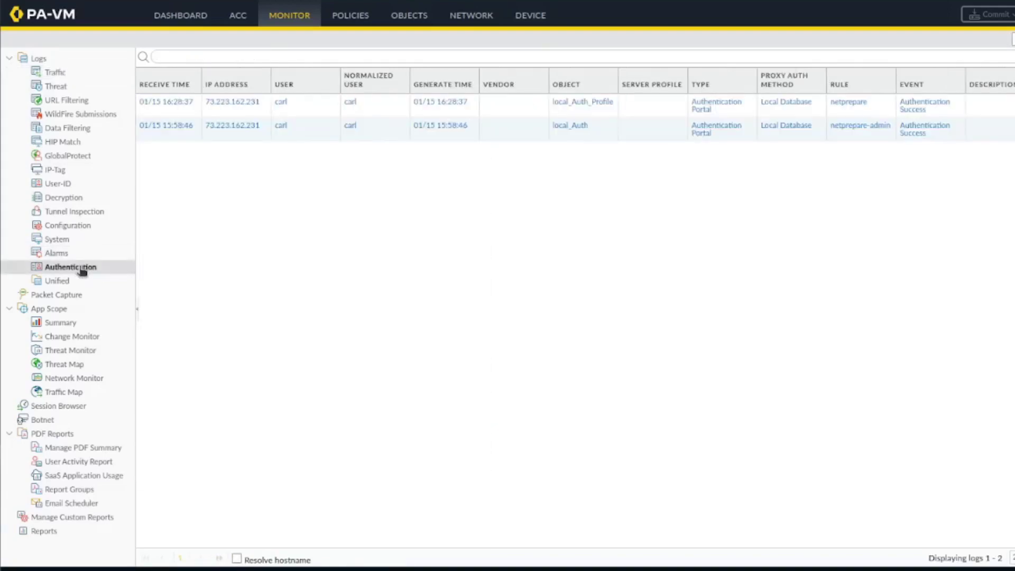